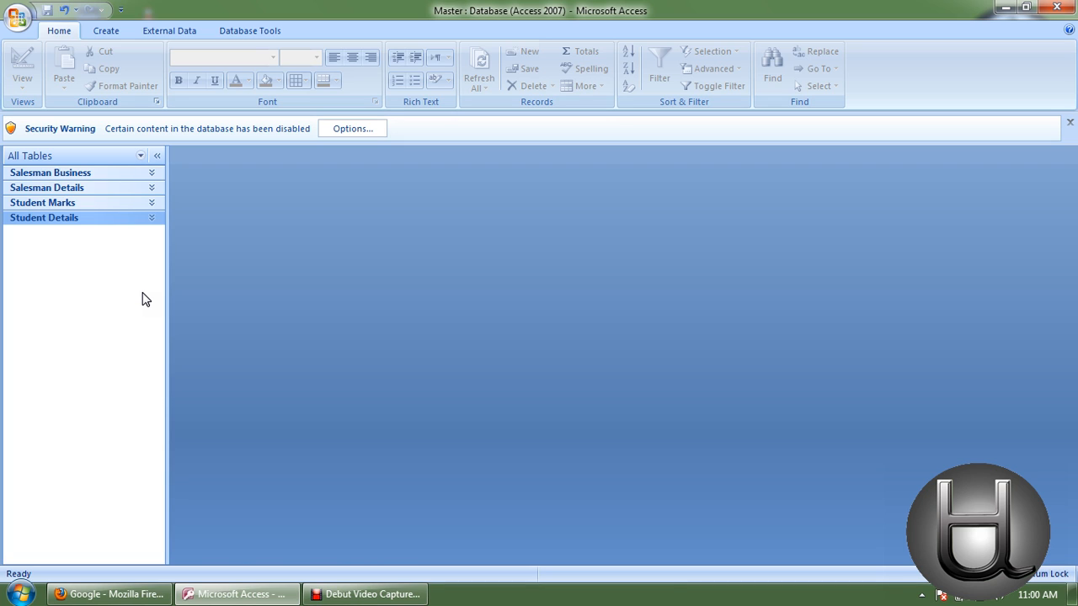
- Examine the Salesman Business table's records and field design, and its matching form, closing each one after viewing
{"action": "left_click", "coordinate": [142, 294]}
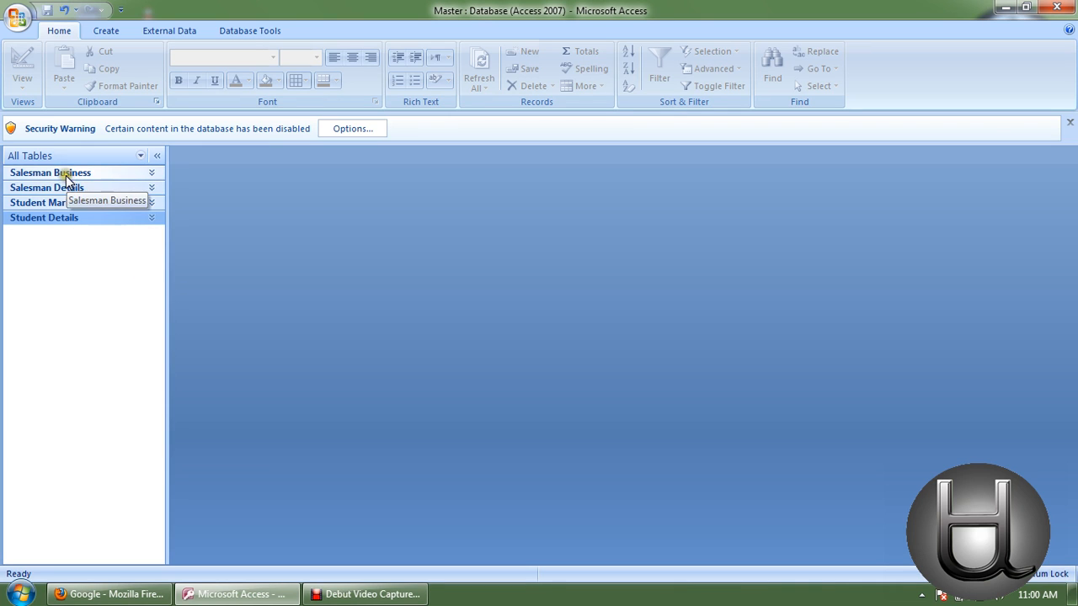
{"action": "left_click", "coordinate": [84, 218]}
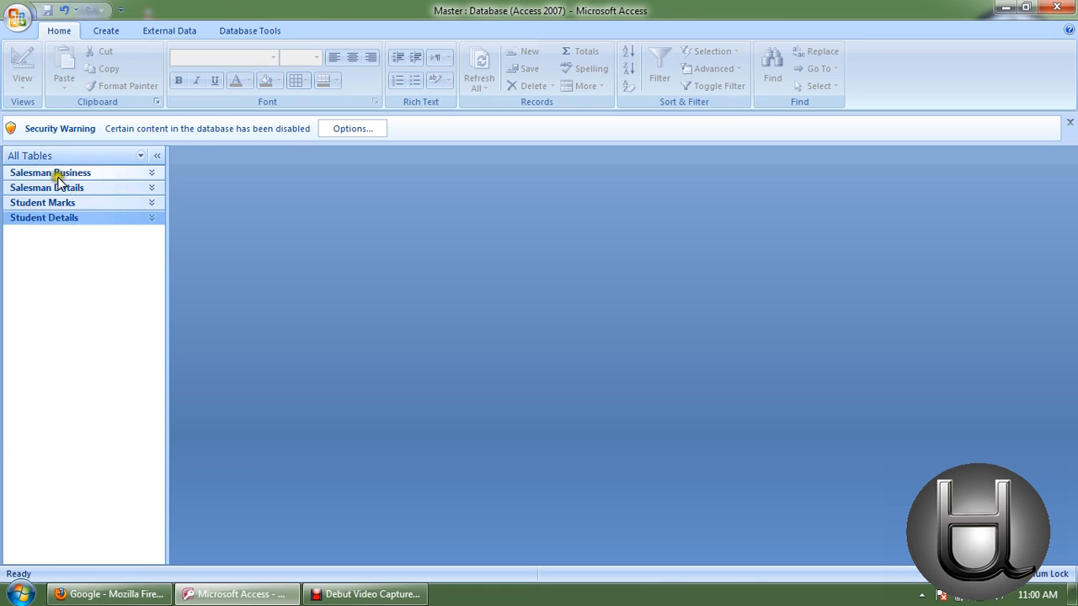
{"action": "left_click", "coordinate": [153, 172]}
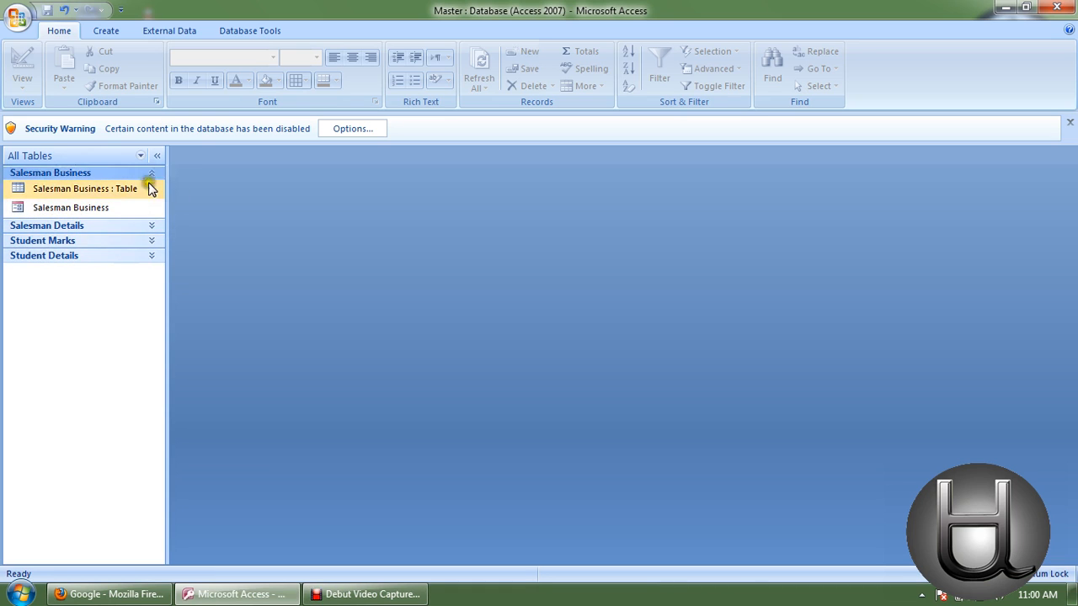
{"action": "double_click", "coordinate": [93, 194]}
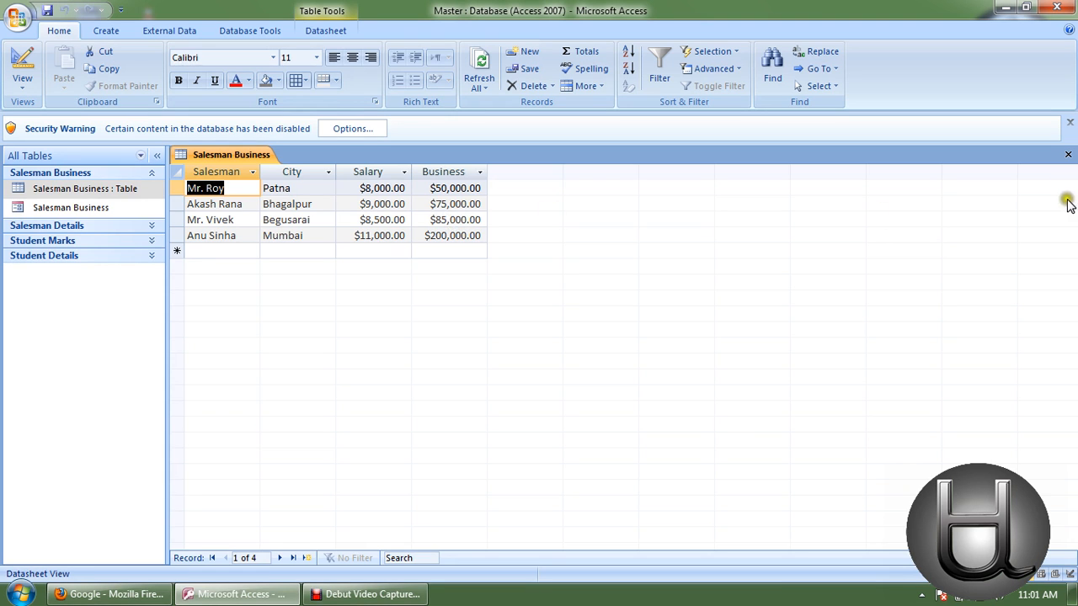
{"action": "left_click", "coordinate": [1068, 154]}
{"action": "right_click", "coordinate": [86, 188]}
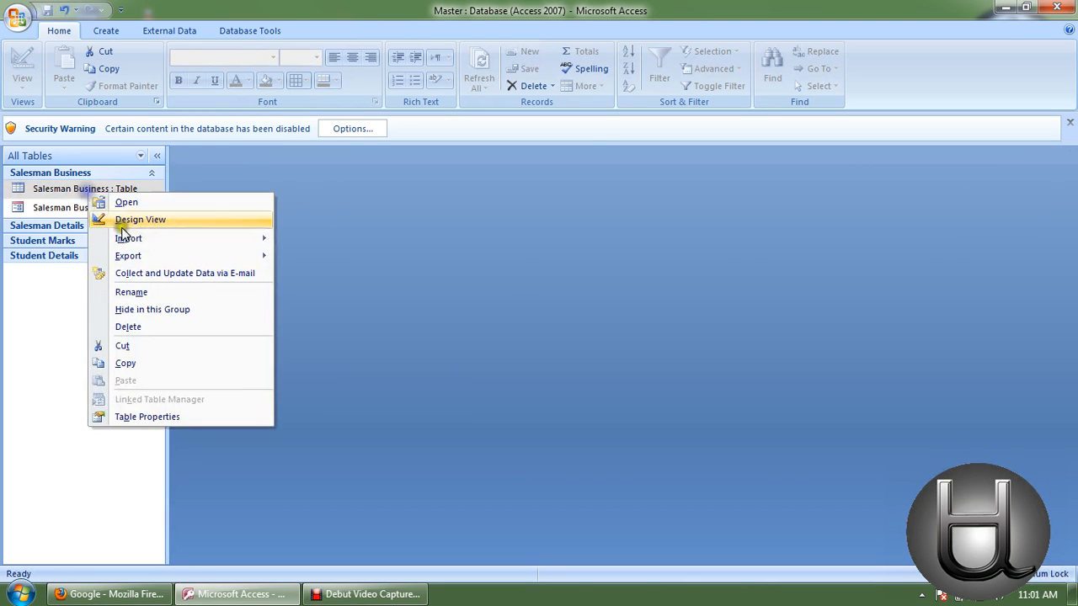
{"action": "left_click", "coordinate": [118, 217]}
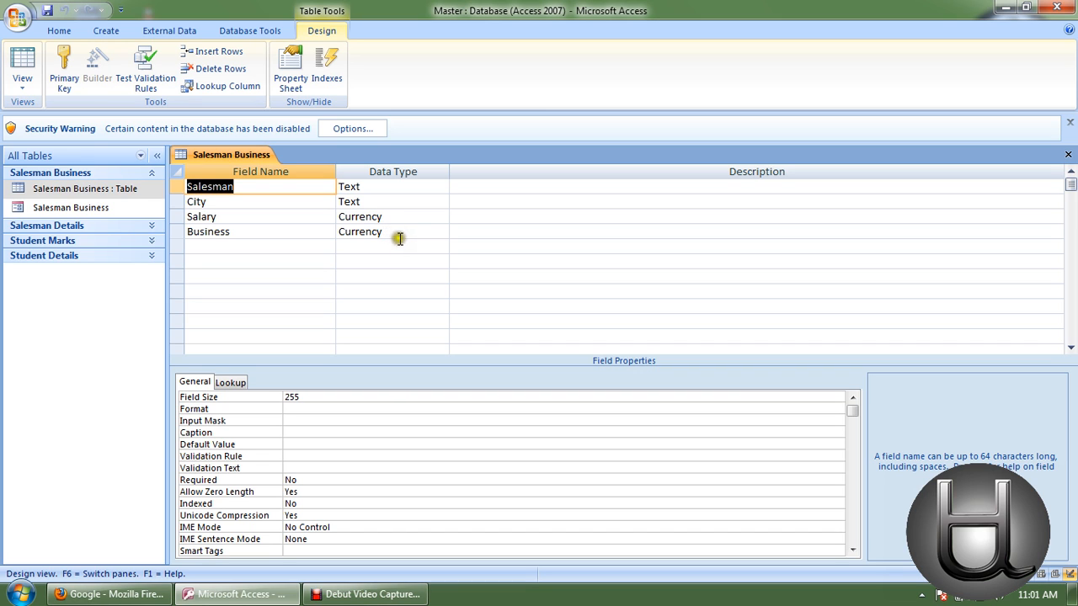
{"action": "left_click", "coordinate": [1068, 154]}
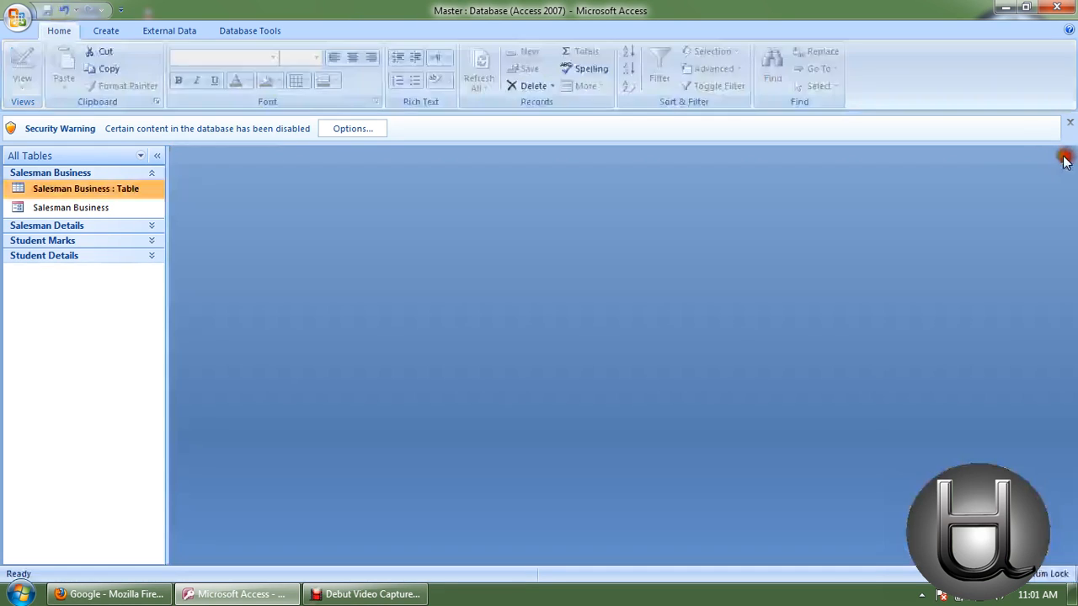
{"action": "double_click", "coordinate": [88, 208]}
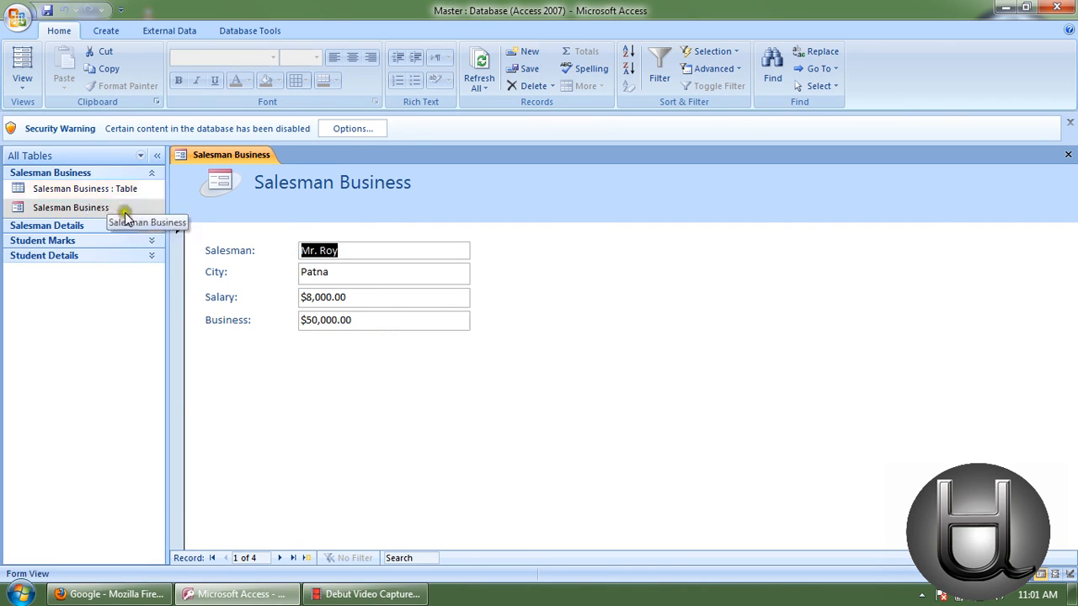
{"action": "left_click", "coordinate": [1068, 154]}
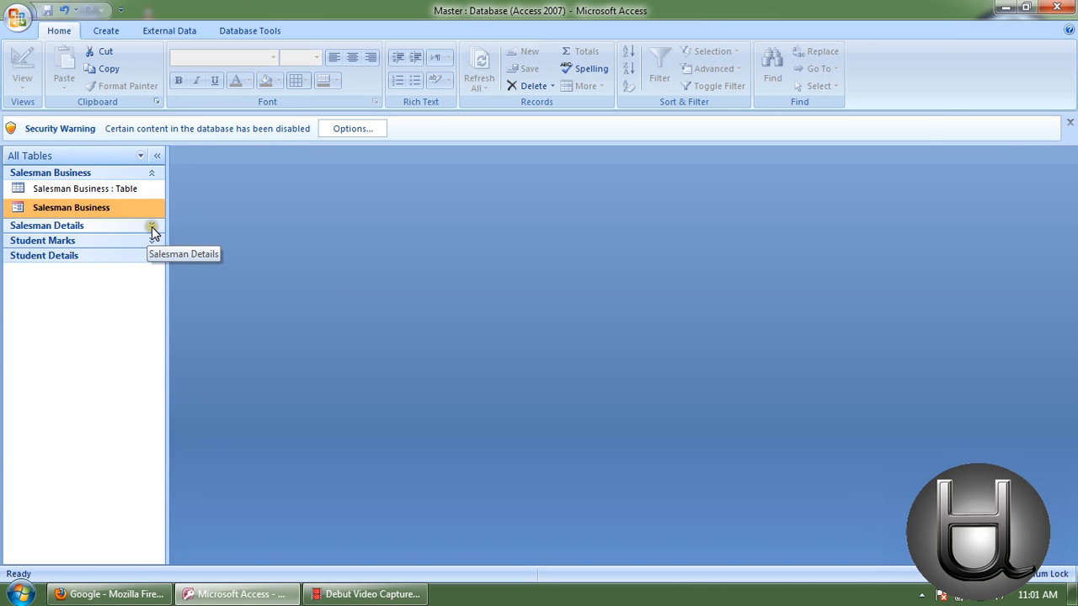
- Examine the Salesman Details table's records and field design, and its matching form, closing each one after viewing
{"action": "left_click", "coordinate": [151, 225]}
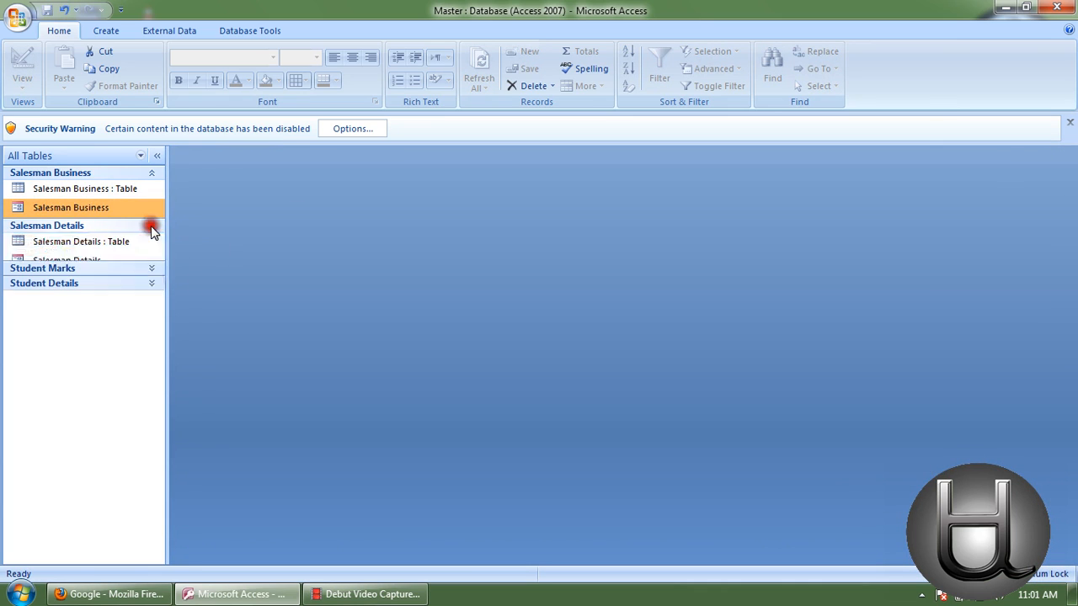
{"action": "double_click", "coordinate": [84, 243]}
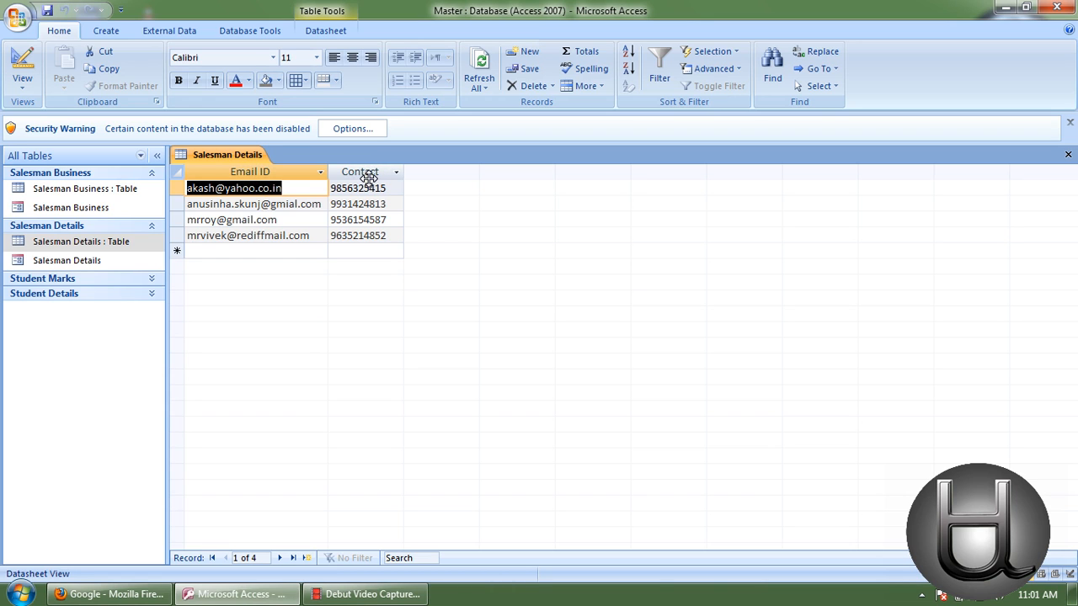
{"action": "left_click", "coordinate": [1068, 155]}
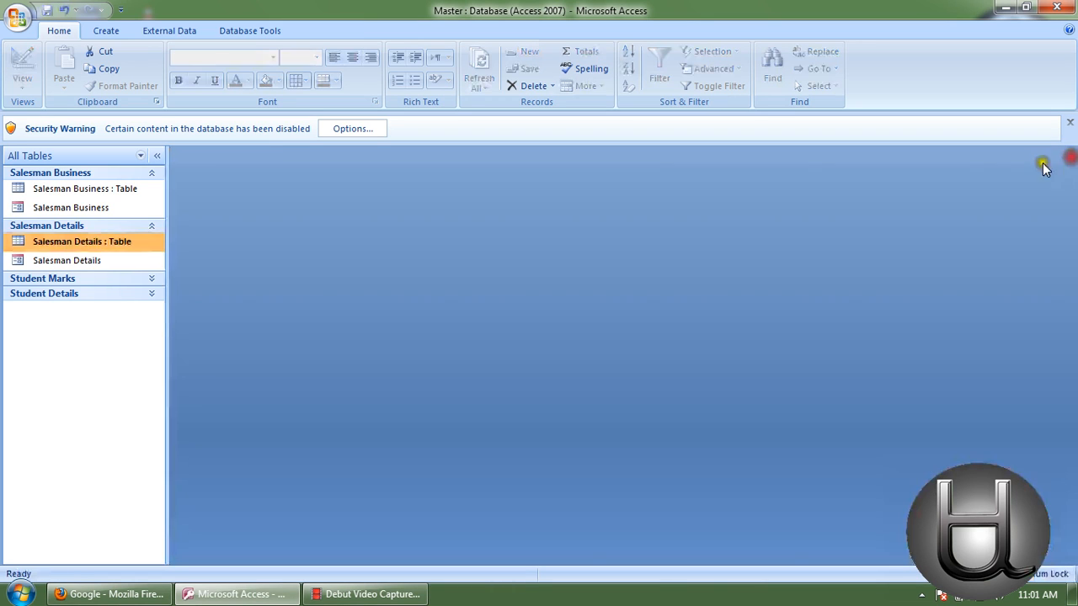
{"action": "right_click", "coordinate": [88, 242]}
{"action": "left_click", "coordinate": [110, 265]}
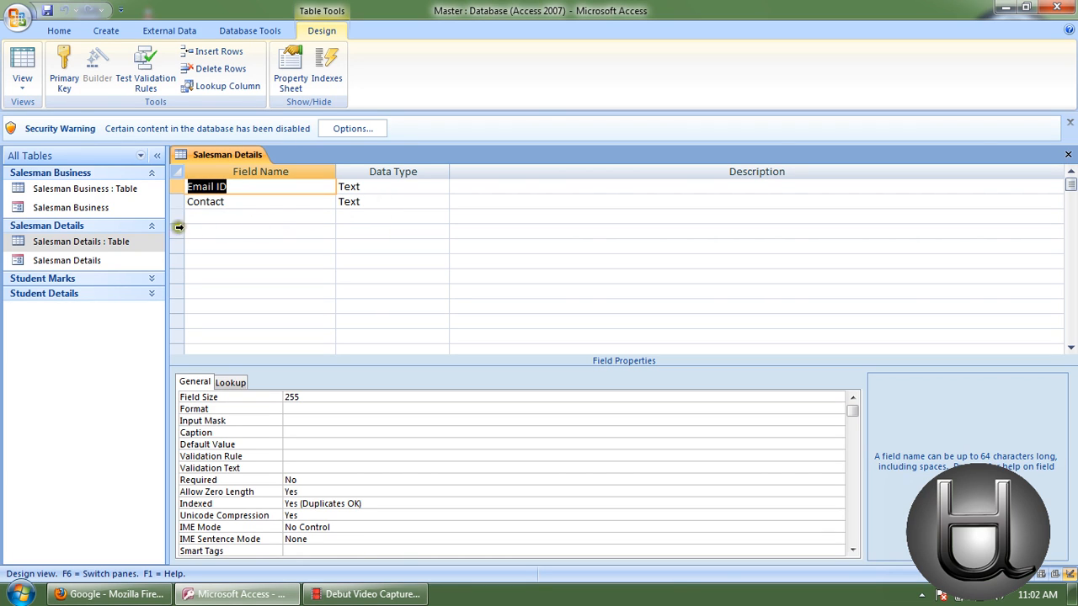
{"action": "left_click", "coordinate": [1068, 155]}
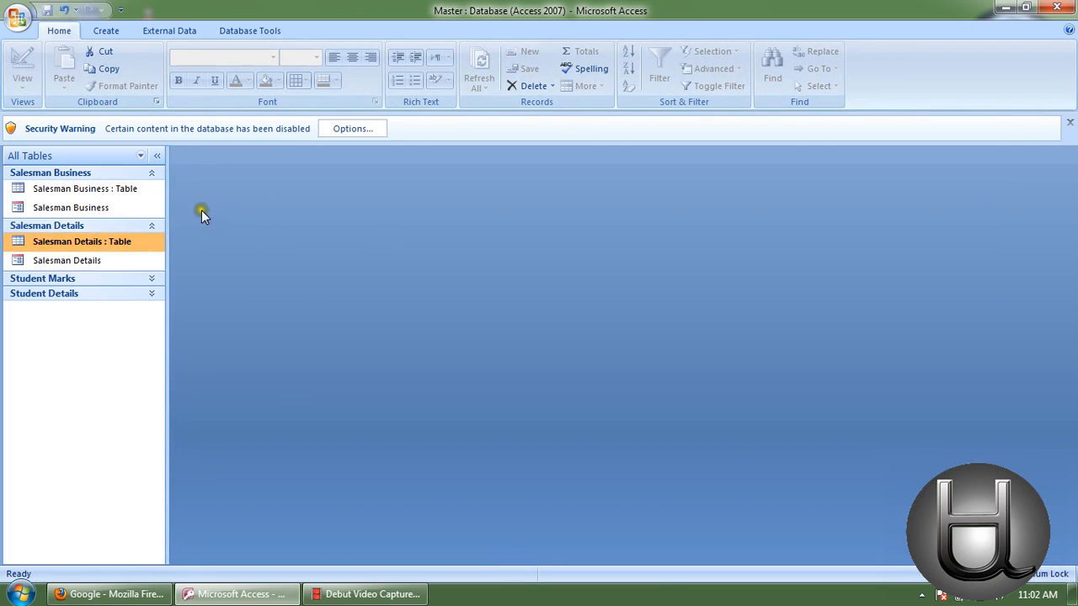
{"action": "double_click", "coordinate": [66, 261]}
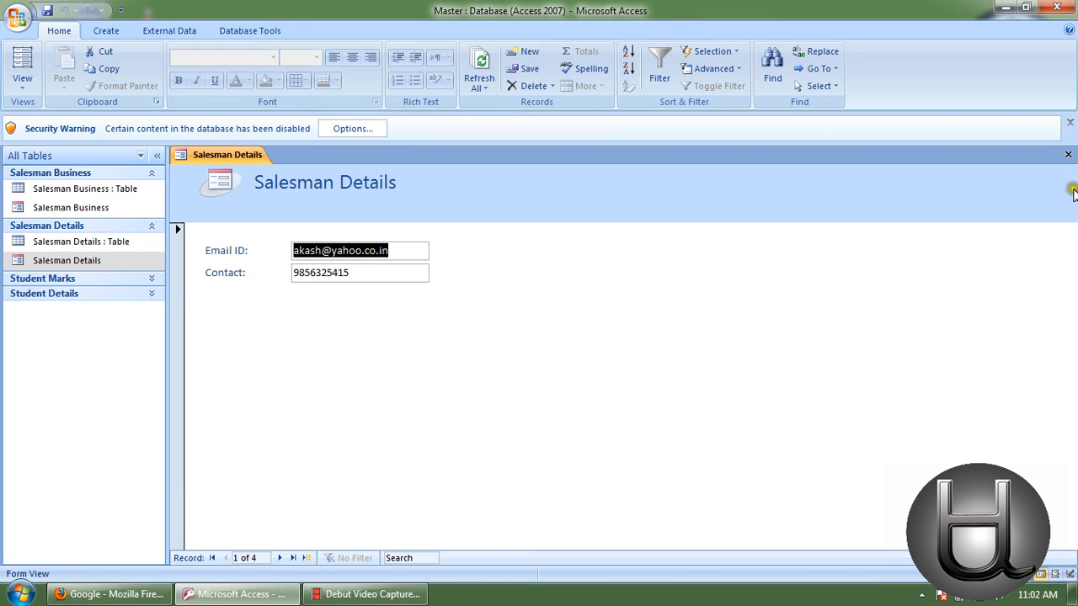
{"action": "left_click", "coordinate": [1068, 154]}
- Recheck which columns the Salesman Details table holds in its datasheet, and close it
{"action": "double_click", "coordinate": [99, 242]}
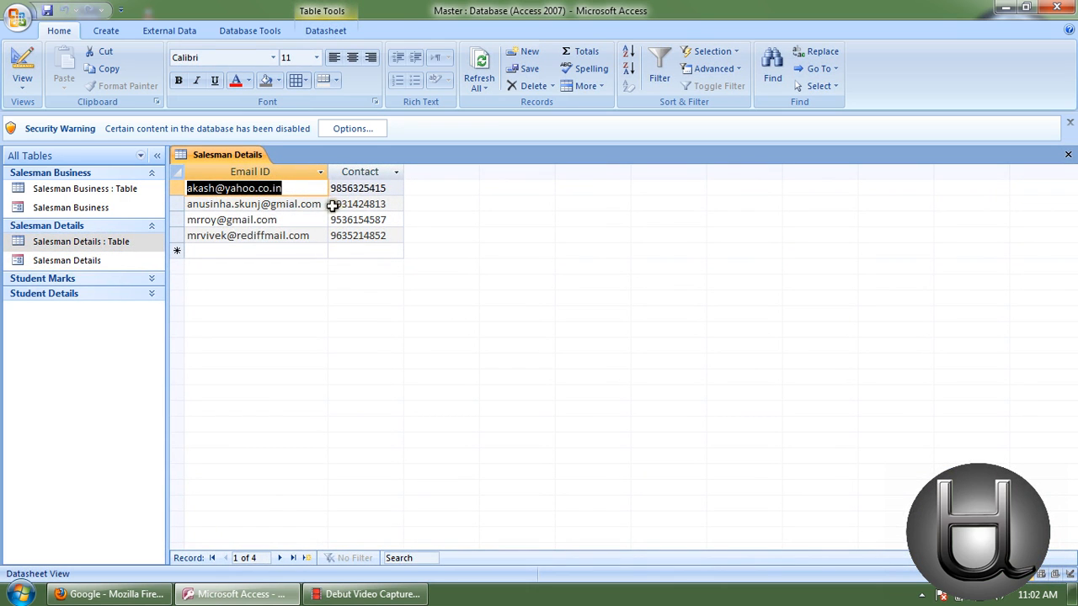
{"action": "left_click", "coordinate": [435, 189]}
{"action": "left_click", "coordinate": [438, 188]}
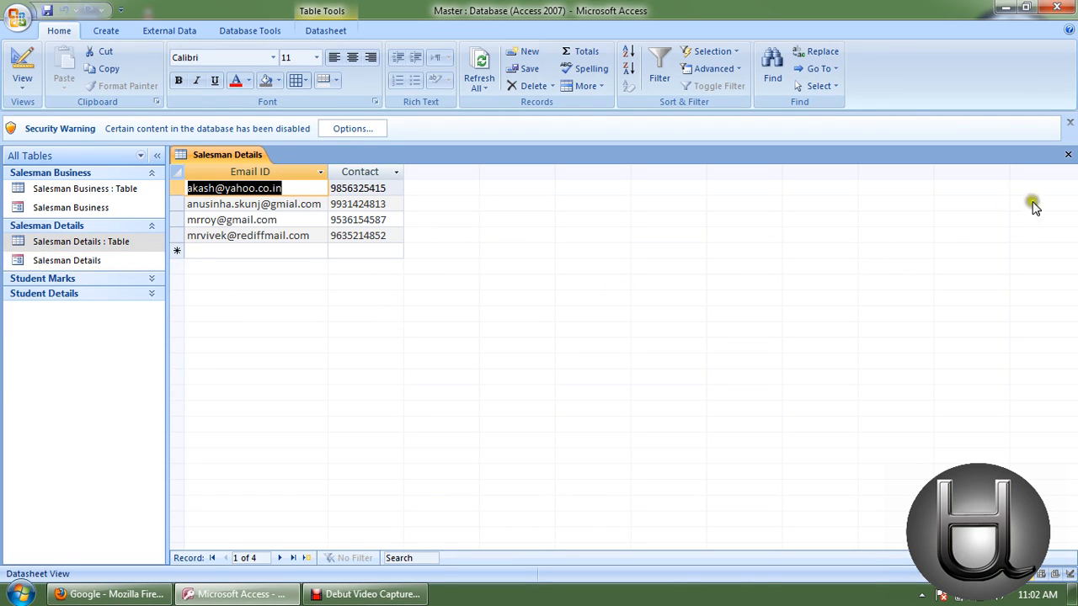
{"action": "left_click", "coordinate": [1068, 155]}
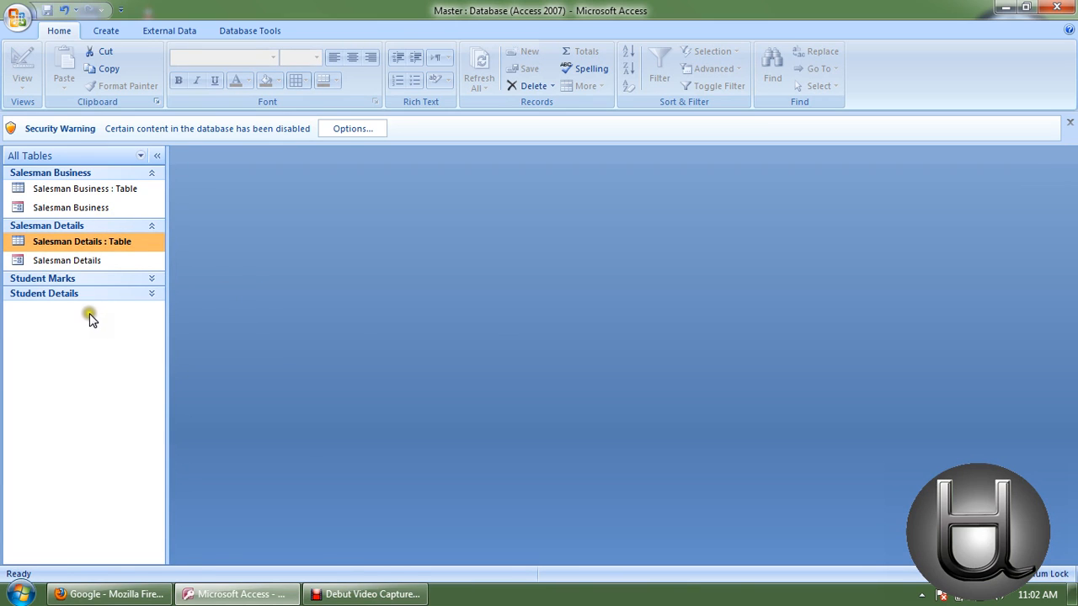
- In the Salesman Details table design, insert a row above Email ID and add a field named Rank with data type Text
{"action": "right_click", "coordinate": [74, 244]}
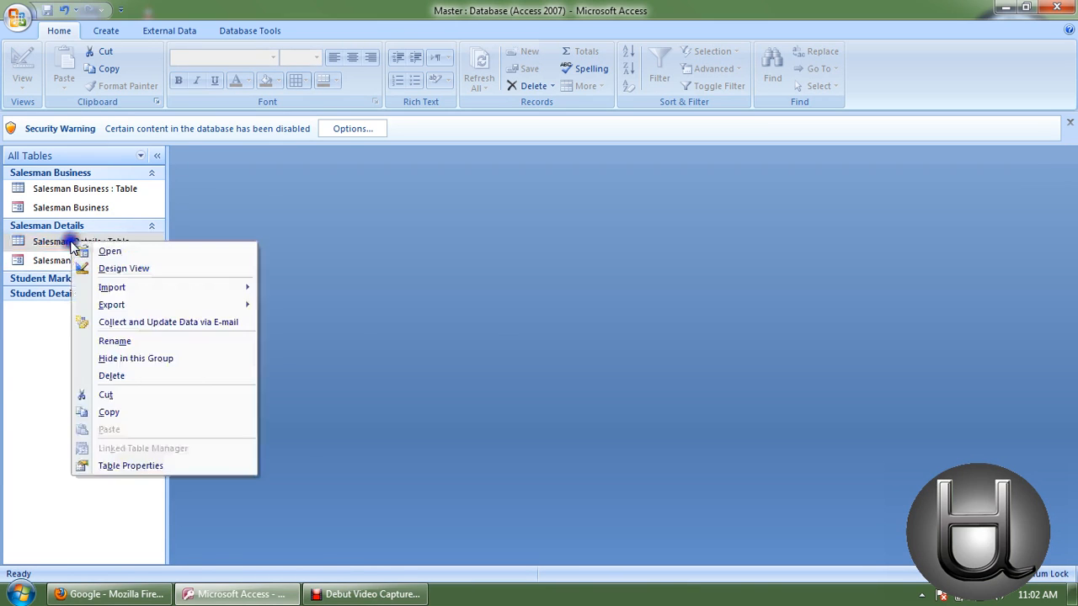
{"action": "left_click", "coordinate": [124, 270]}
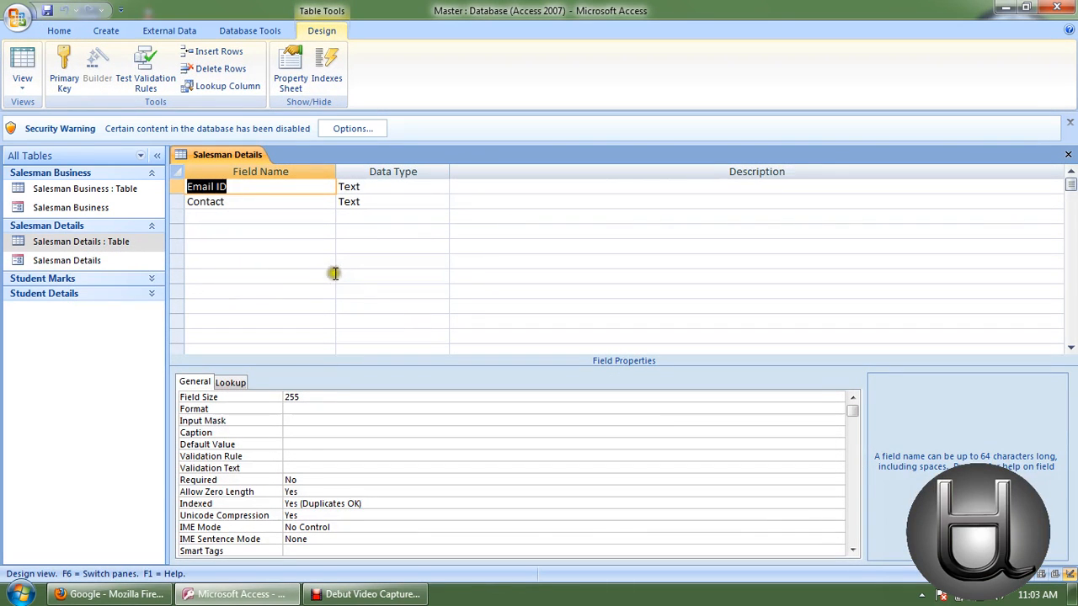
{"action": "left_click", "coordinate": [212, 217]}
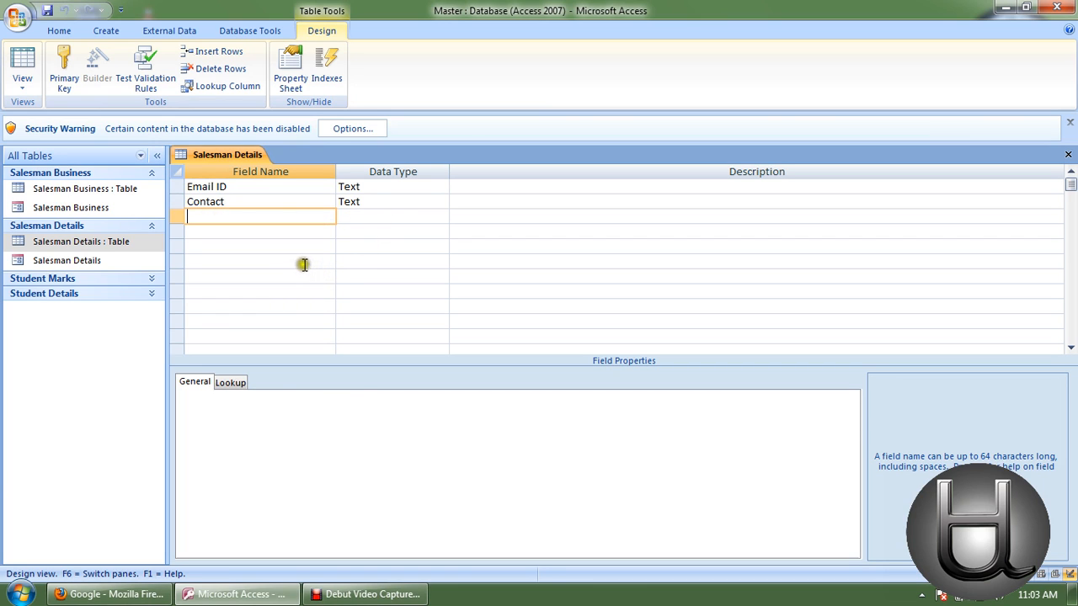
{"action": "left_click", "coordinate": [194, 186]}
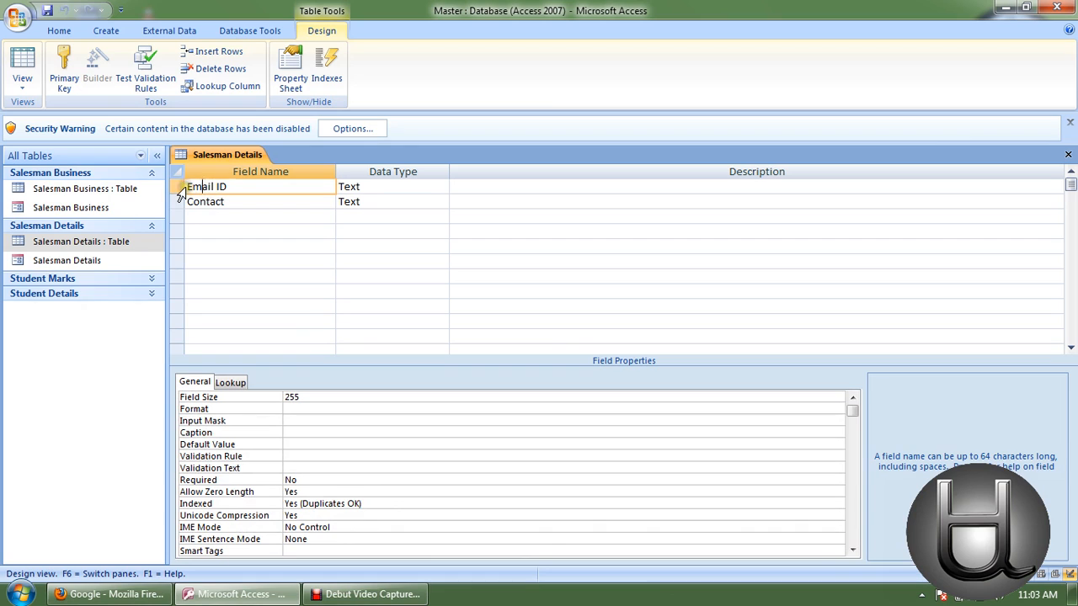
{"action": "right_click", "coordinate": [178, 189]}
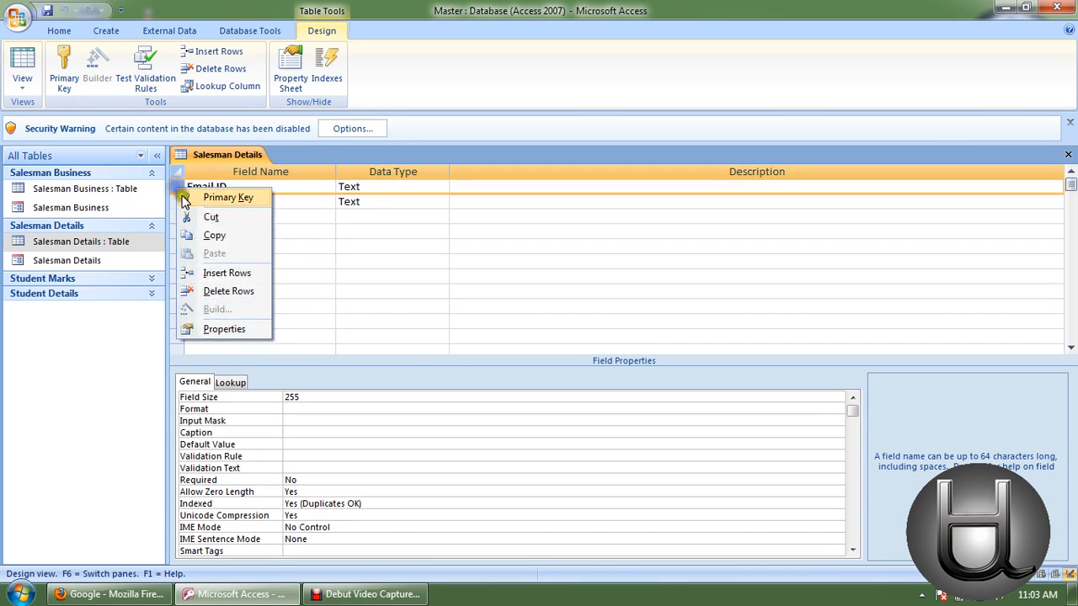
{"action": "left_click", "coordinate": [213, 276]}
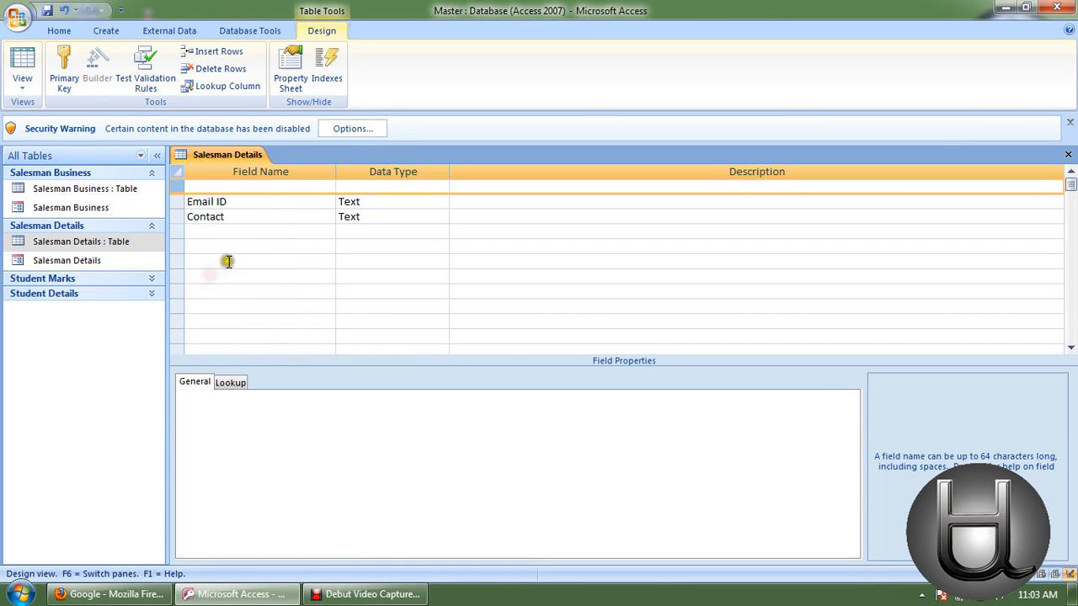
{"action": "left_click", "coordinate": [251, 186]}
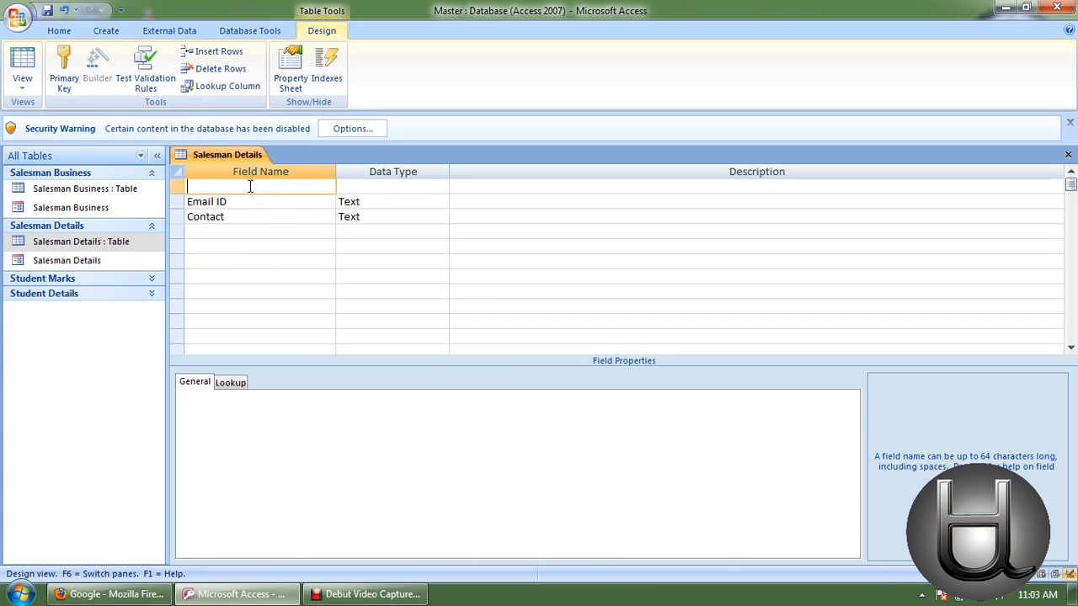
{"action": "type", "text": "Rank"}
{"action": "key", "text": "Tab"}
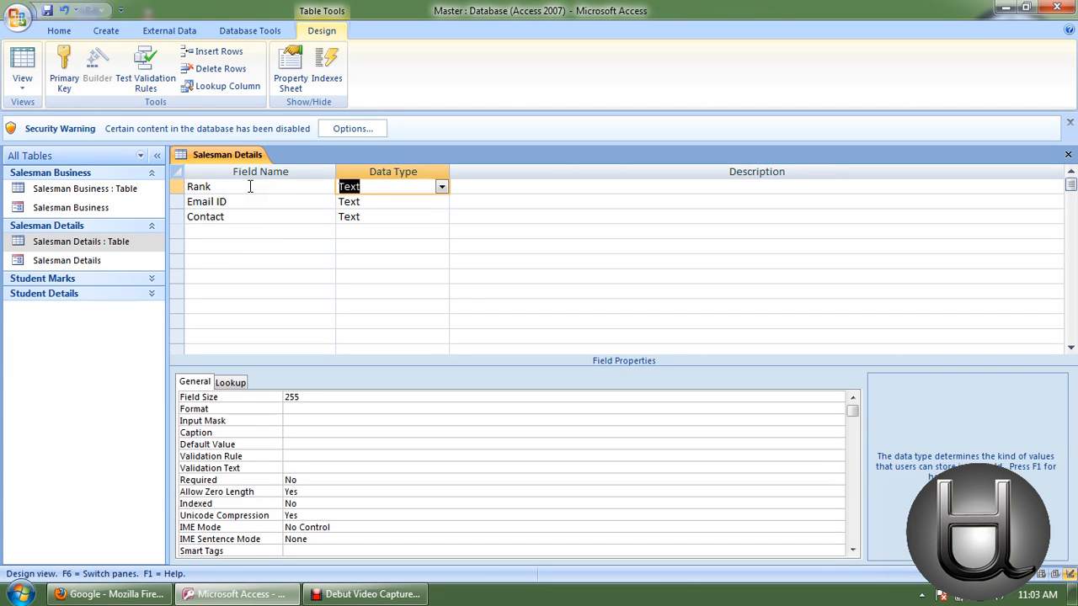
- Add a Gender field with data type Text below Contact, and close the Salesman Details design, saving the changes
{"action": "left_click", "coordinate": [237, 229]}
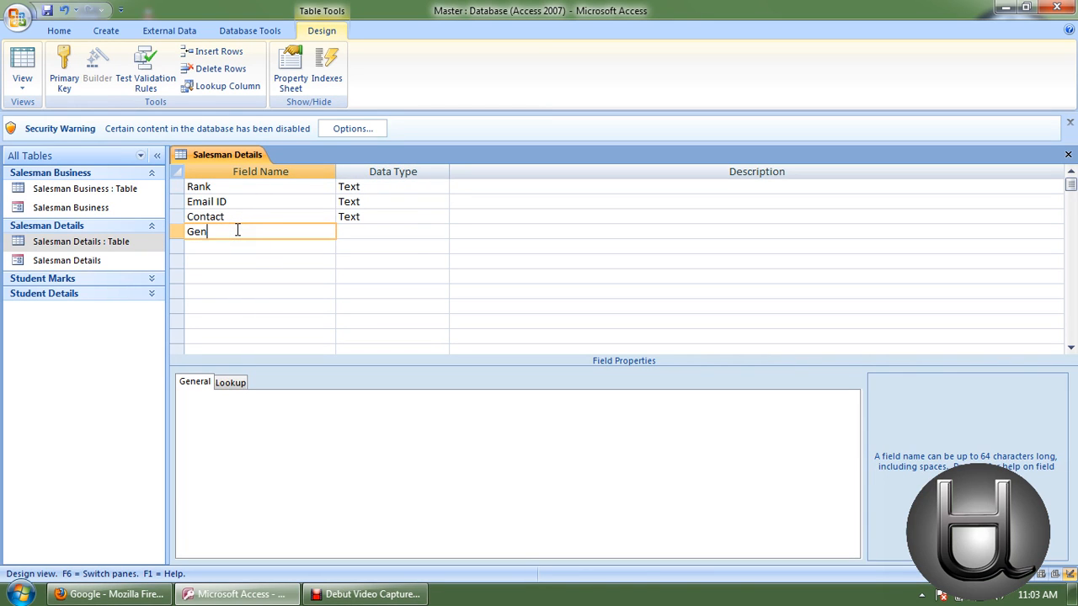
{"action": "type", "text": "Gender"}
{"action": "key", "text": "Tab"}
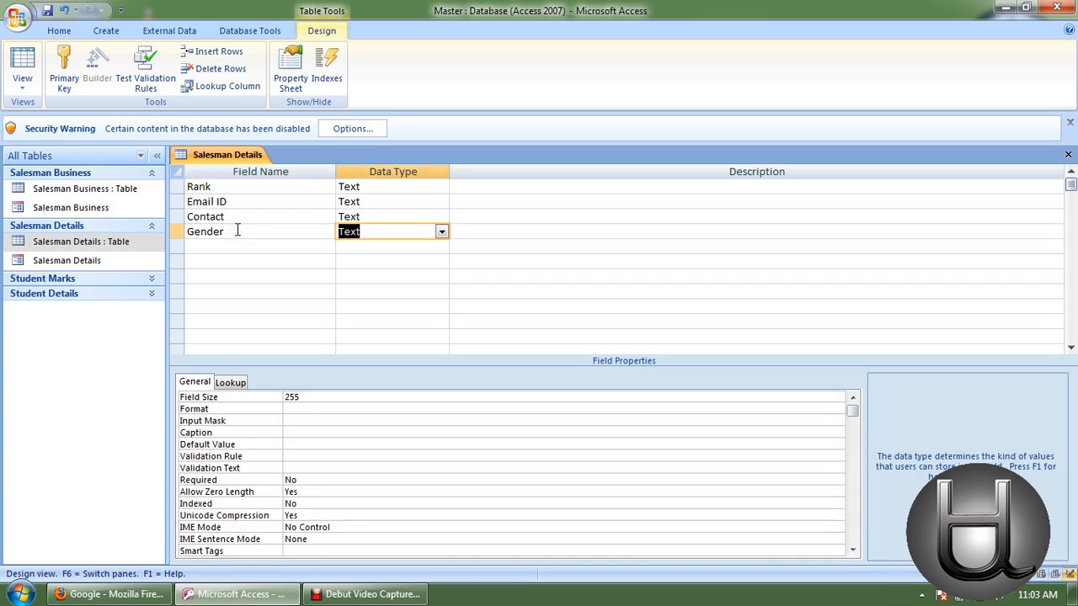
{"action": "key", "text": "Tab"}
{"action": "key", "text": "Tab"}
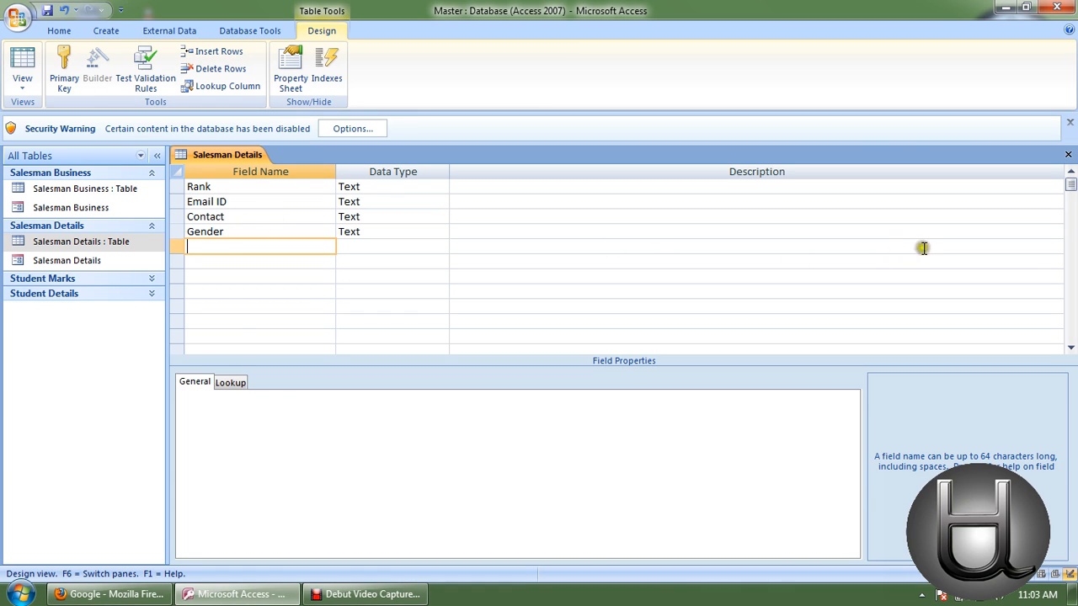
{"action": "left_click", "coordinate": [1068, 154]}
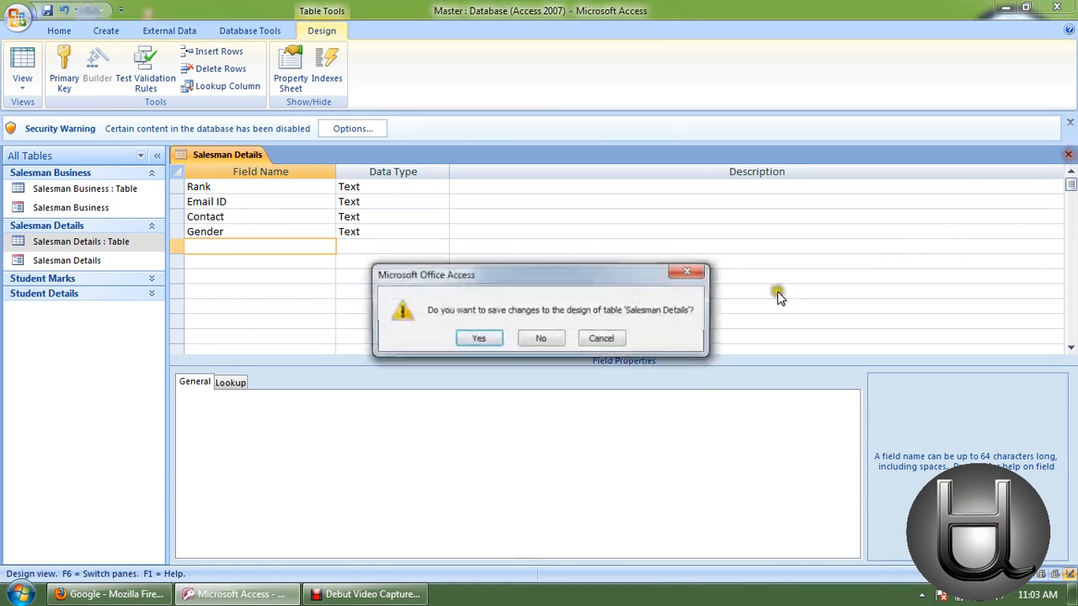
{"action": "left_click", "coordinate": [475, 339]}
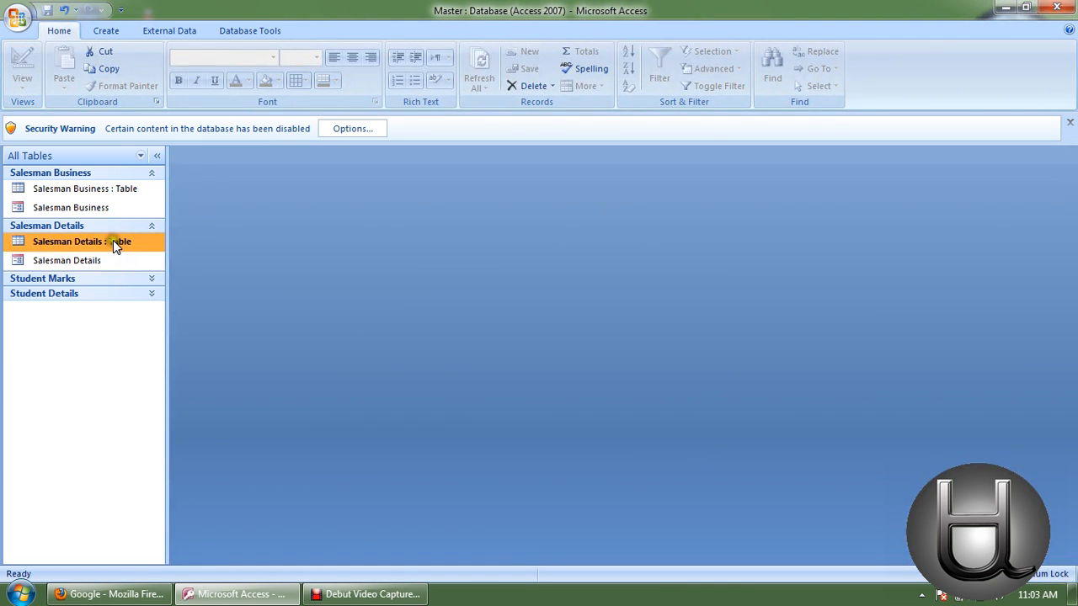
- Check the Rank and Gender columns in the Salesman Details datasheet, and close the table
{"action": "double_click", "coordinate": [113, 241]}
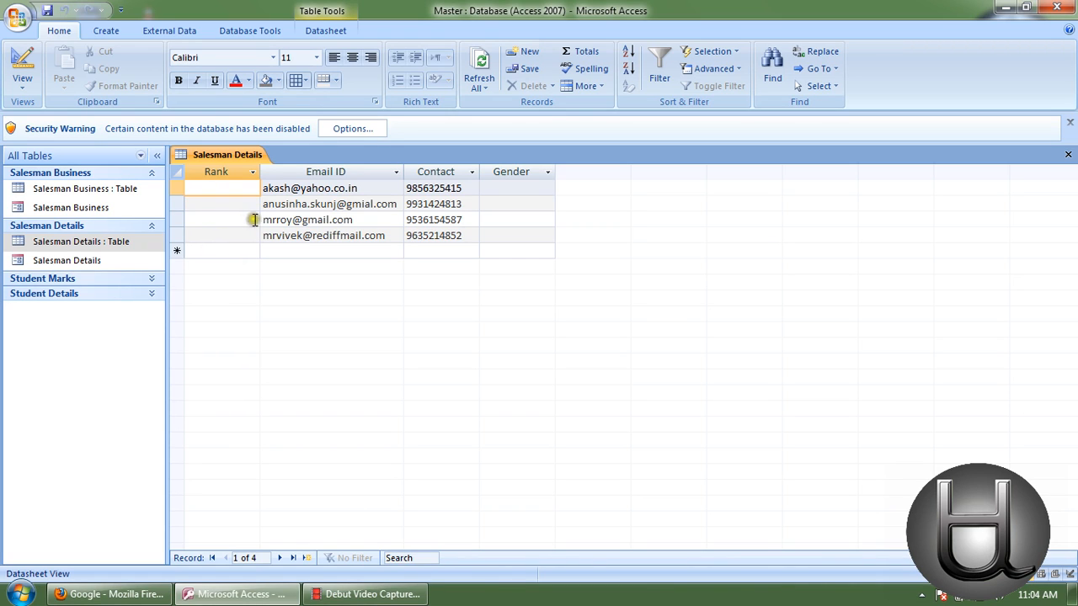
{"action": "left_click", "coordinate": [527, 186]}
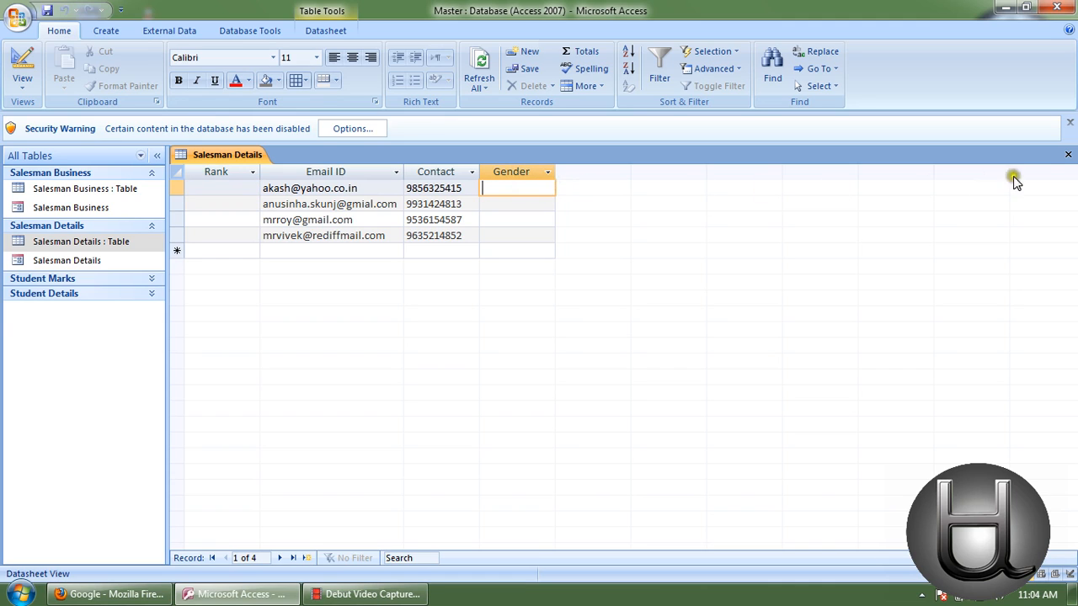
{"action": "left_click", "coordinate": [1068, 155]}
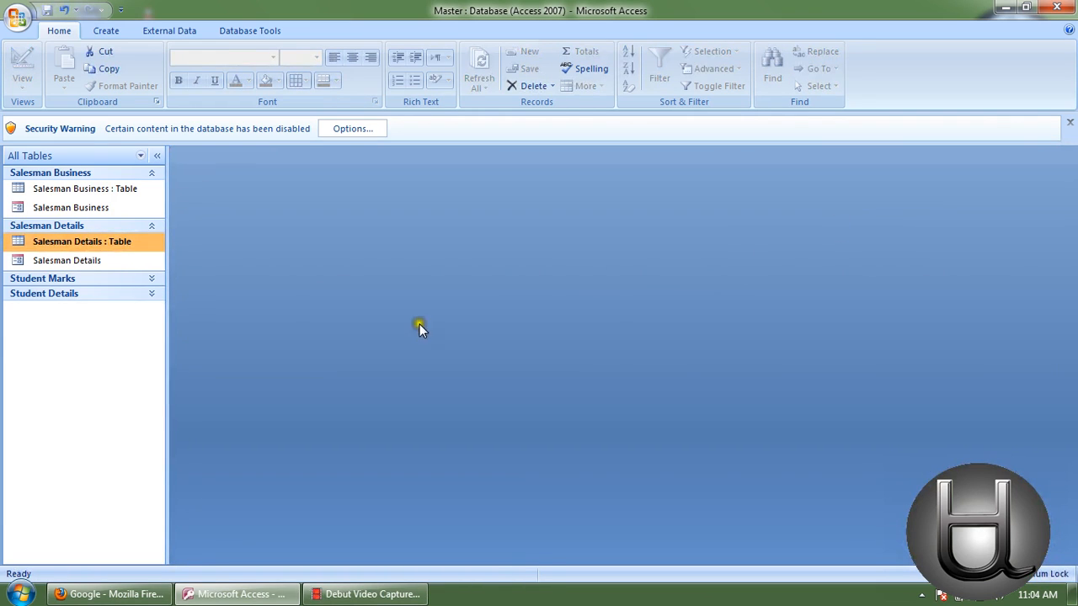
- Create a new table in design view and add a field named Rank with data type Text
{"action": "left_click", "coordinate": [93, 344]}
{"action": "left_click", "coordinate": [92, 342]}
{"action": "left_click", "coordinate": [103, 33]}
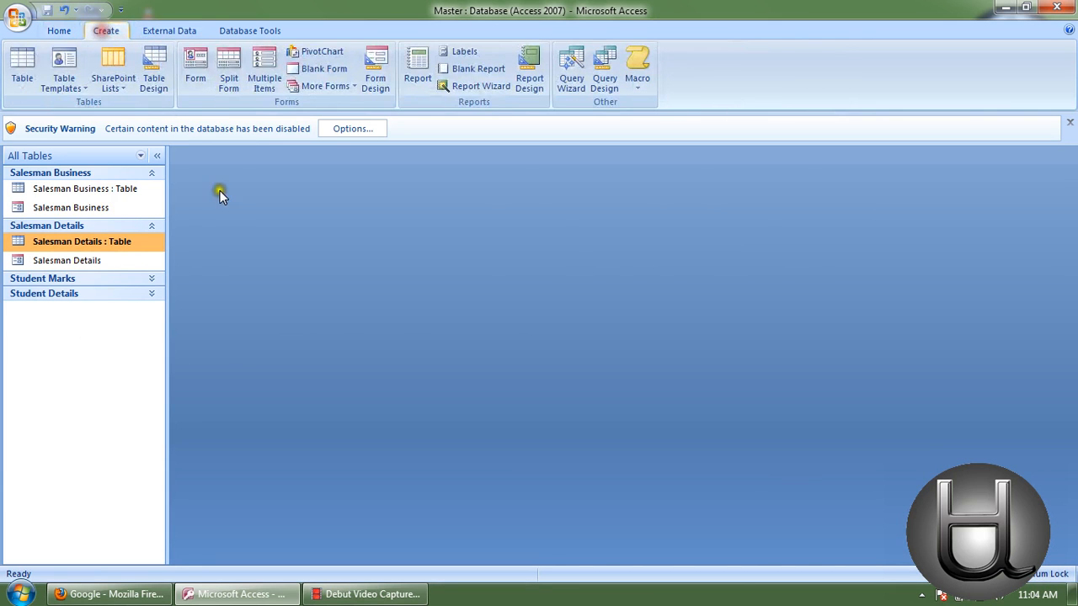
{"action": "left_click", "coordinate": [156, 78]}
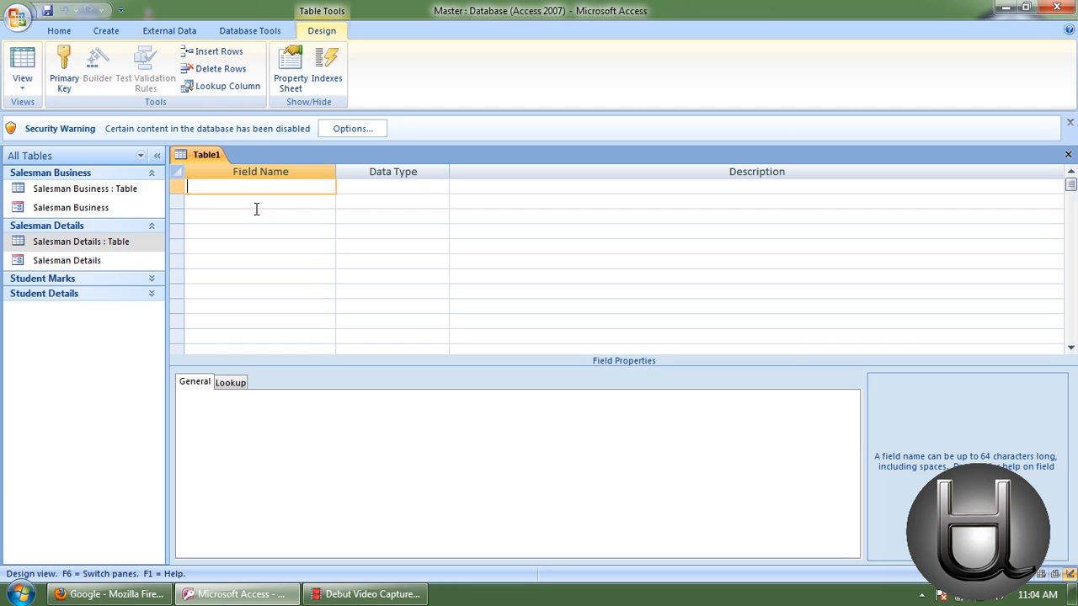
{"action": "key", "text": "Tab"}
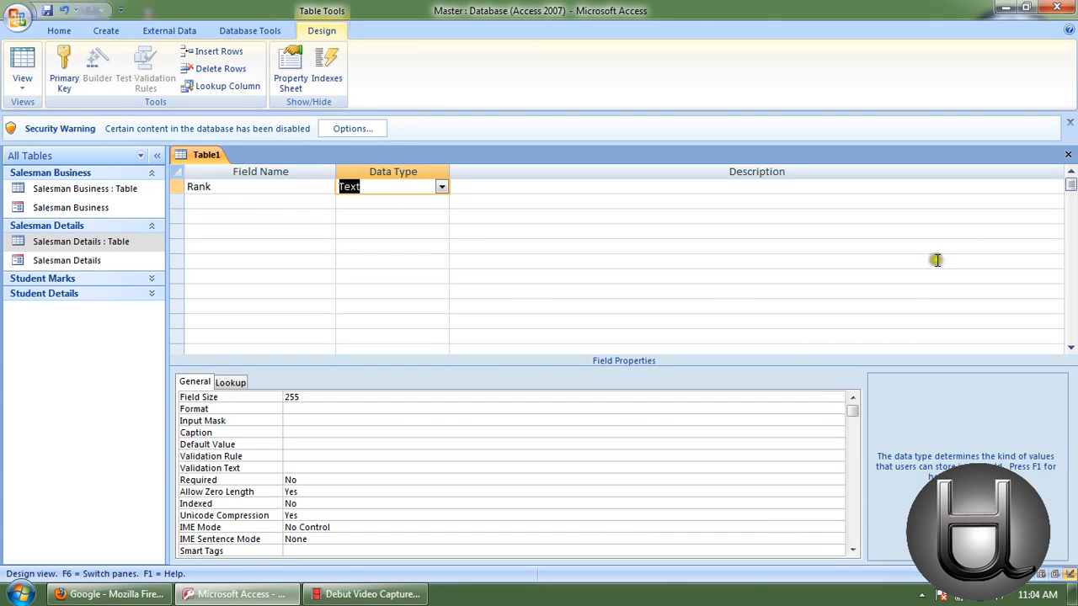
- Close the new table design, saving the table as Rank without creating a primary key
{"action": "left_click", "coordinate": [1068, 154]}
{"action": "left_click", "coordinate": [478, 337]}
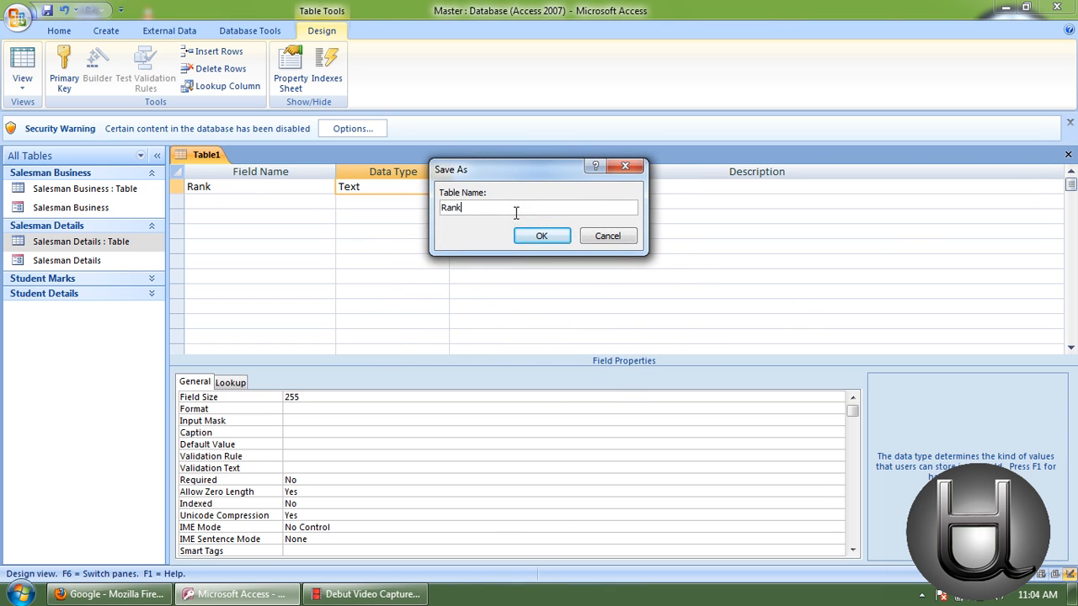
{"action": "type", "text": "Rank"}
{"action": "key", "text": "Return"}
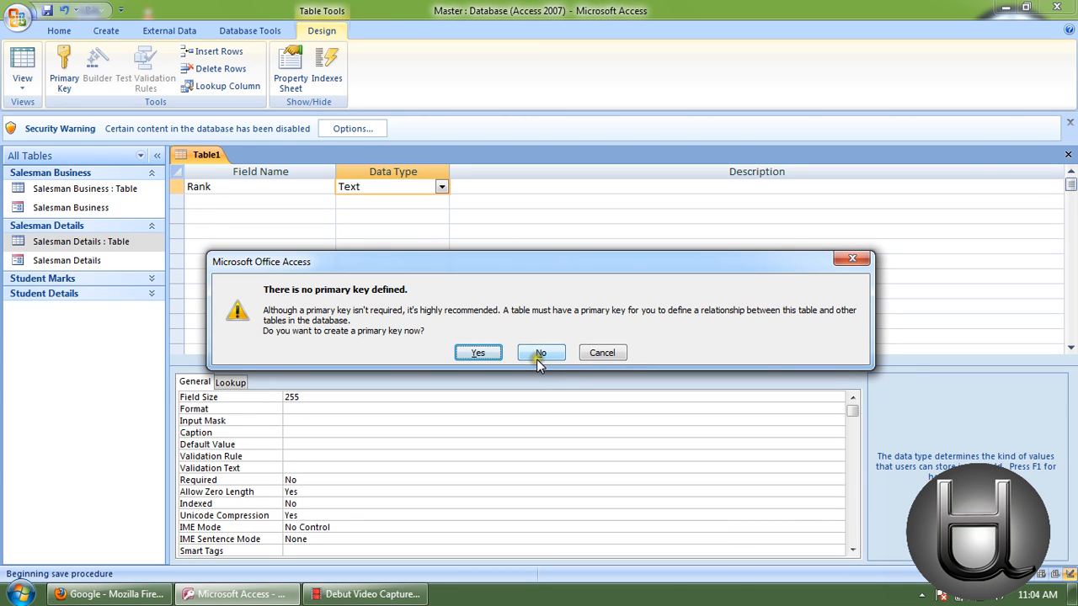
{"action": "left_click", "coordinate": [537, 357]}
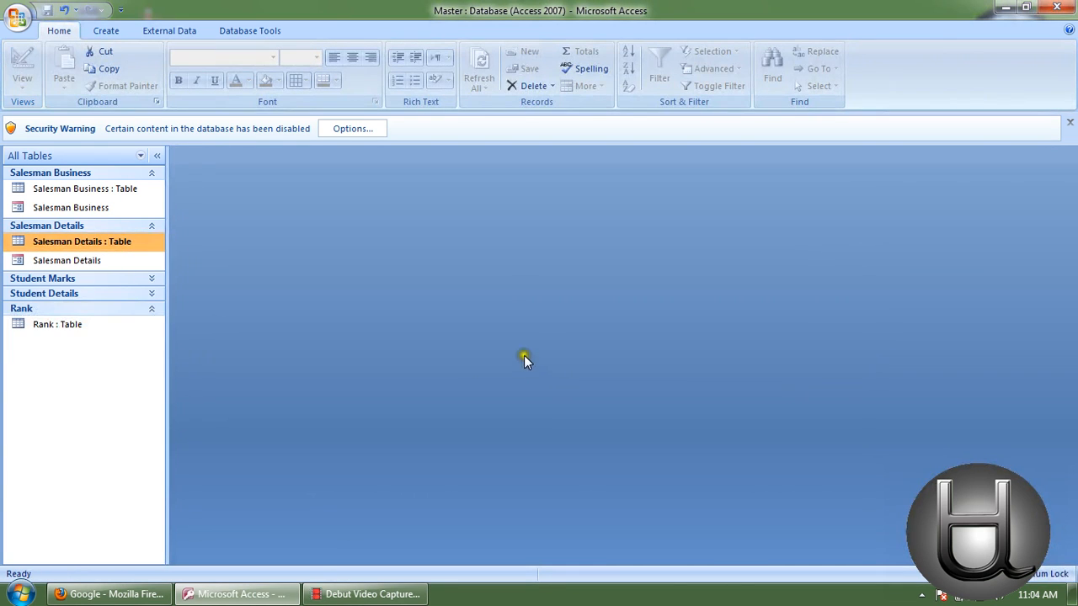
- Enter the records A, B, C and D in the Rank table's datasheet, and close the table
{"action": "double_click", "coordinate": [88, 325]}
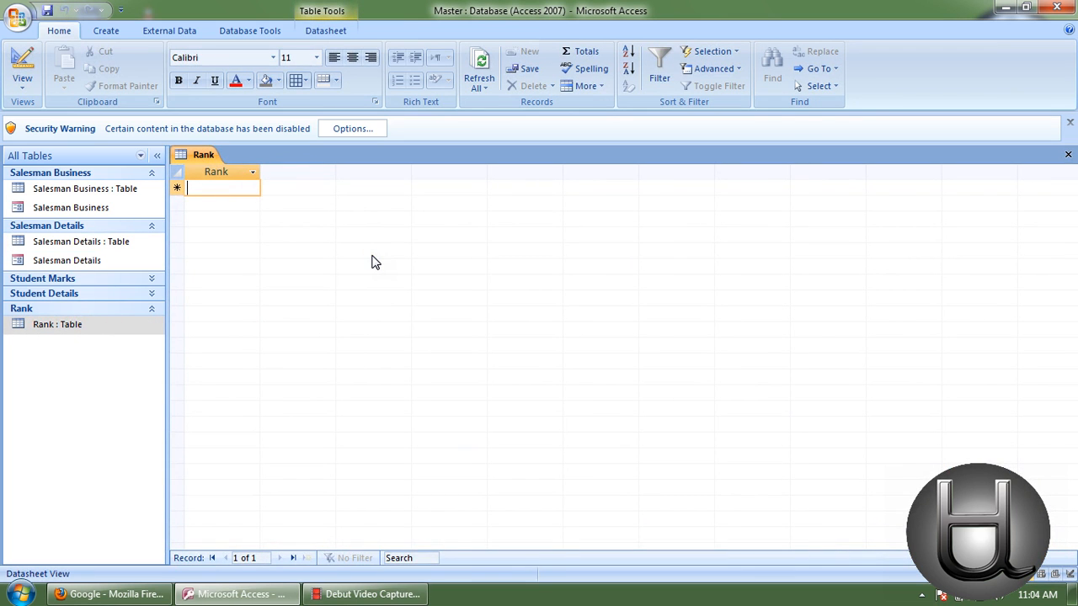
{"action": "type", "text": "A"}
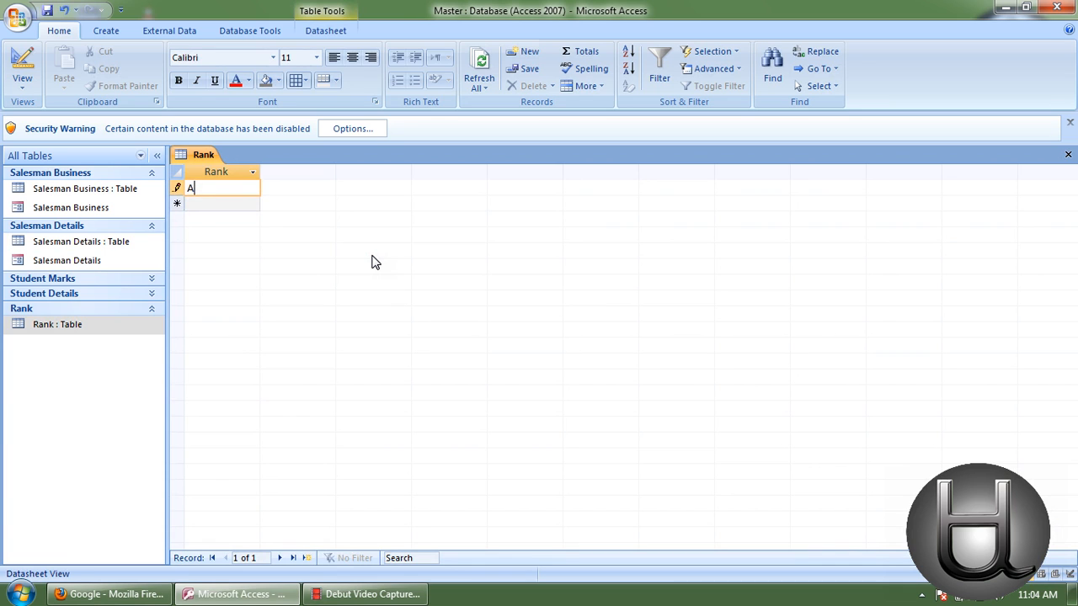
{"action": "key", "text": "Return"}
{"action": "type", "text": "B"}
{"action": "key", "text": "Return"}
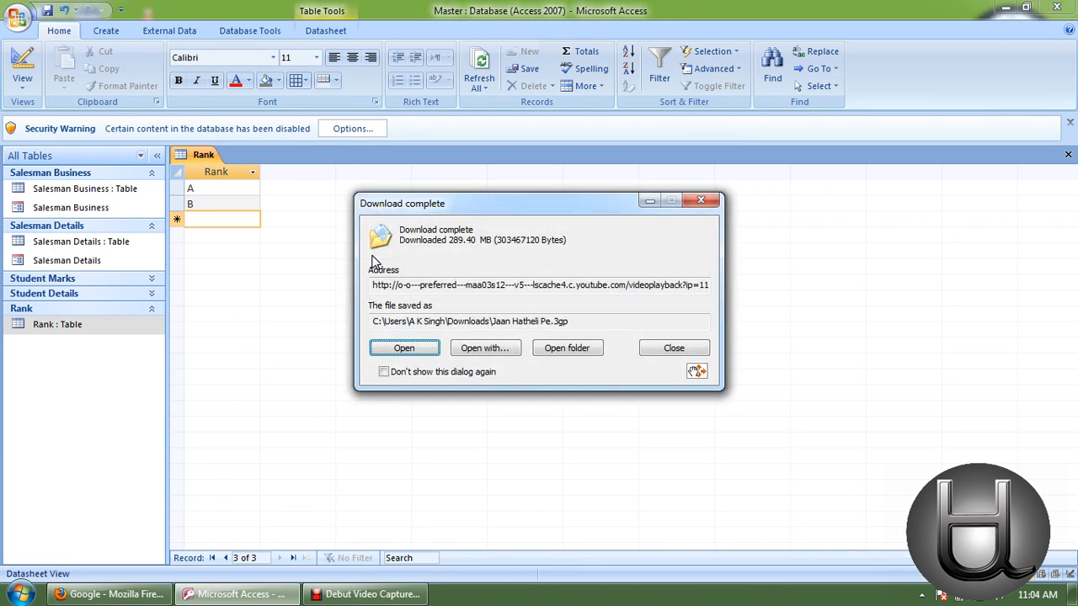
{"action": "left_click", "coordinate": [678, 352]}
{"action": "type", "text": "C"}
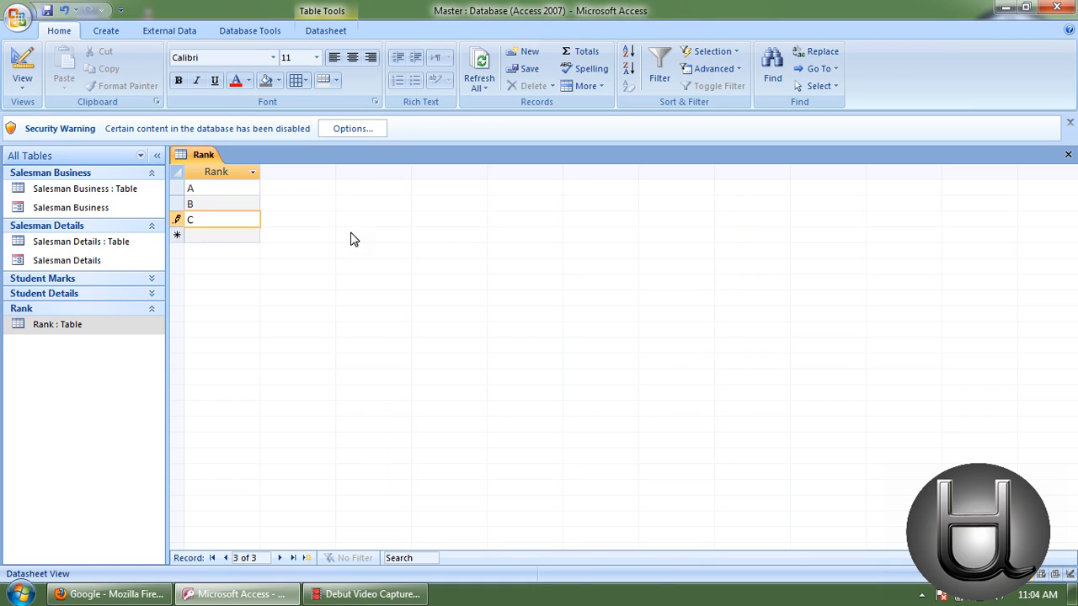
{"action": "key", "text": "Return"}
{"action": "type", "text": "D"}
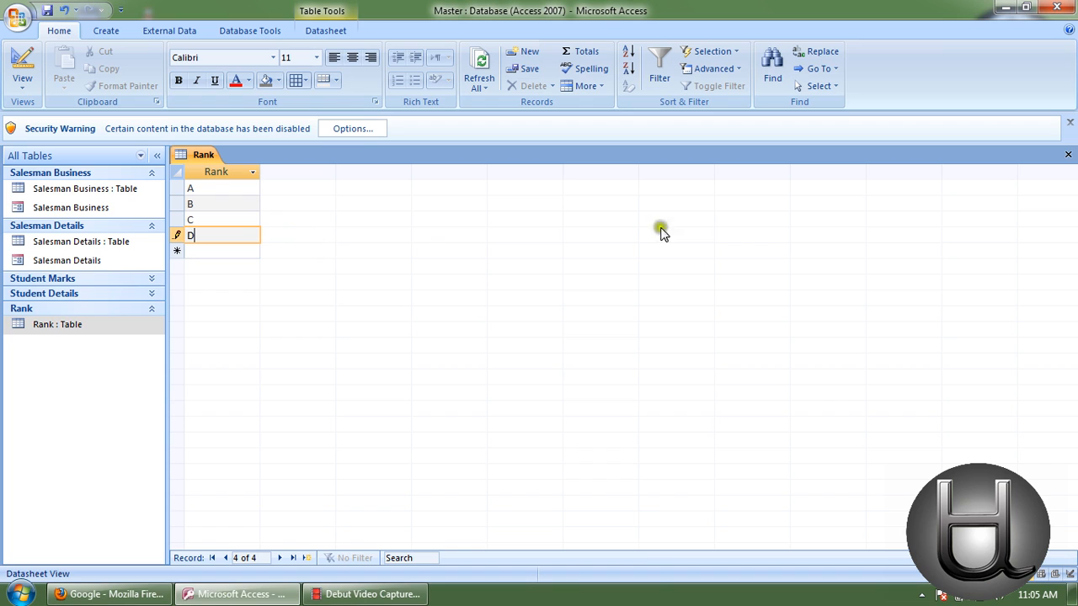
{"action": "left_click", "coordinate": [1067, 155]}
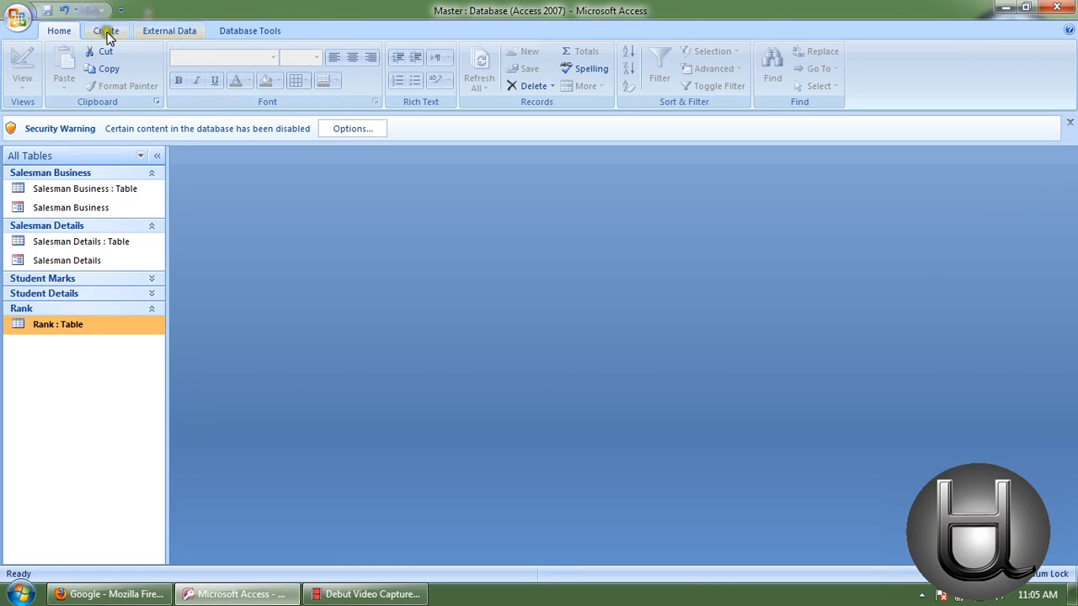
- Create another table in design view with a field named Gender of data type Text
{"action": "left_click", "coordinate": [95, 30]}
{"action": "left_click", "coordinate": [153, 69]}
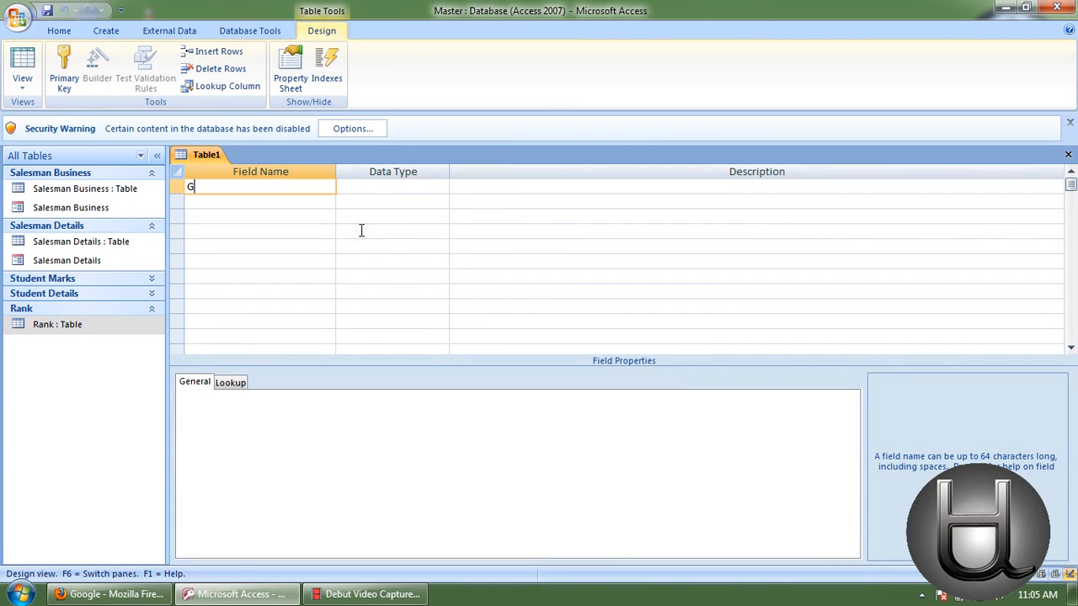
{"action": "key", "text": "Tab"}
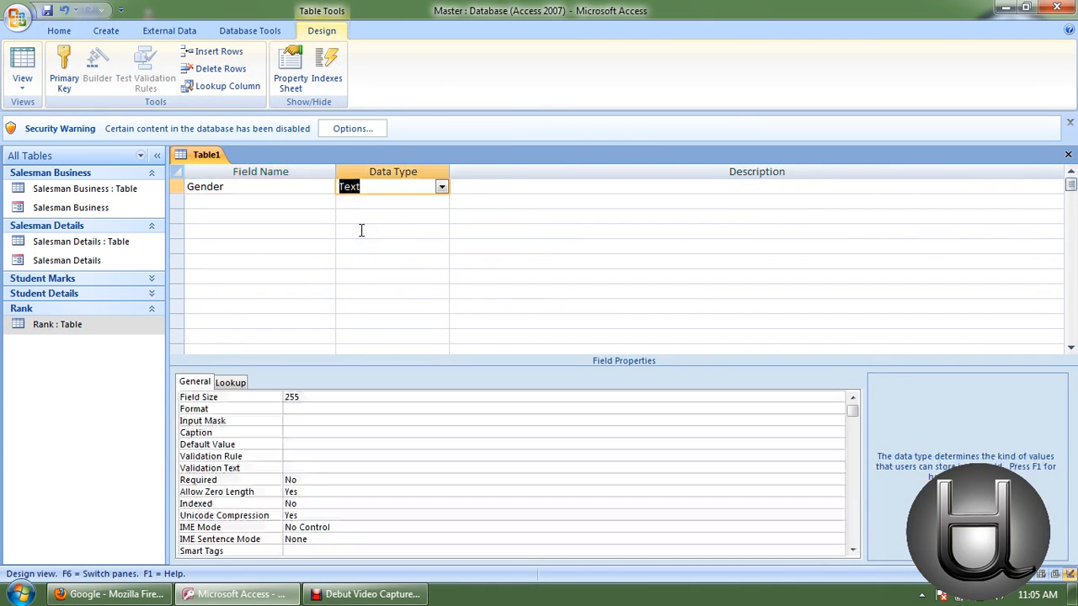
- Close the new table design, saving the table as Gender without creating a primary key
{"action": "left_click", "coordinate": [1068, 155]}
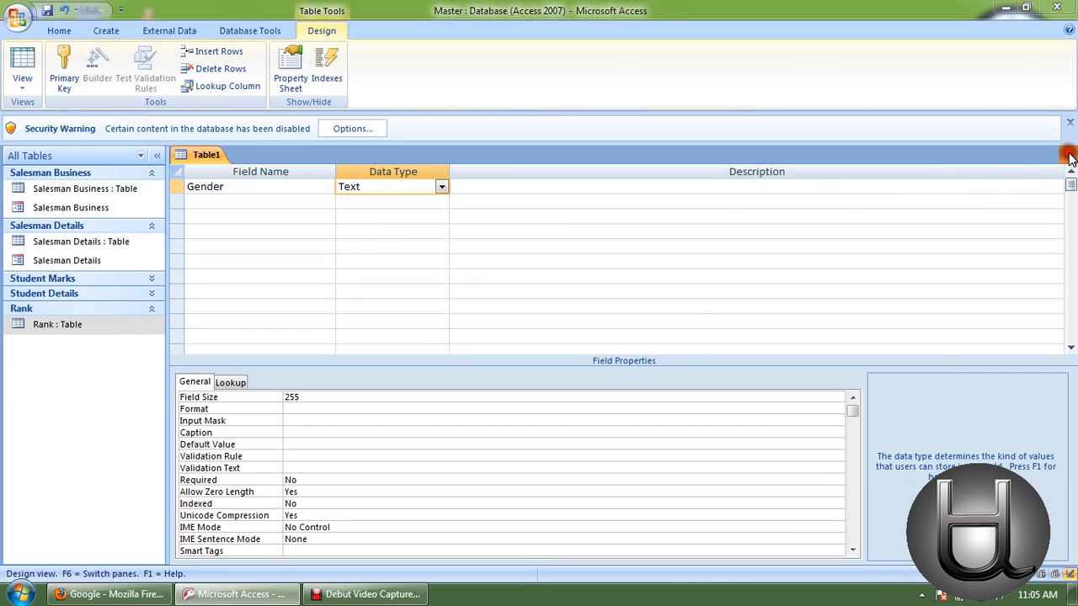
{"action": "left_click", "coordinate": [477, 340]}
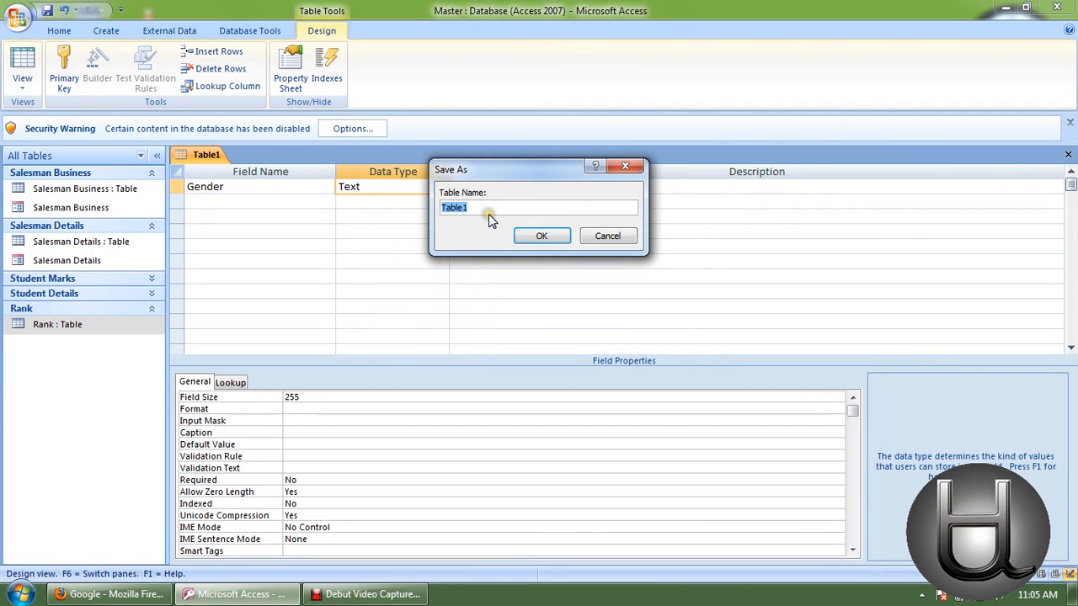
{"action": "type", "text": "Gender"}
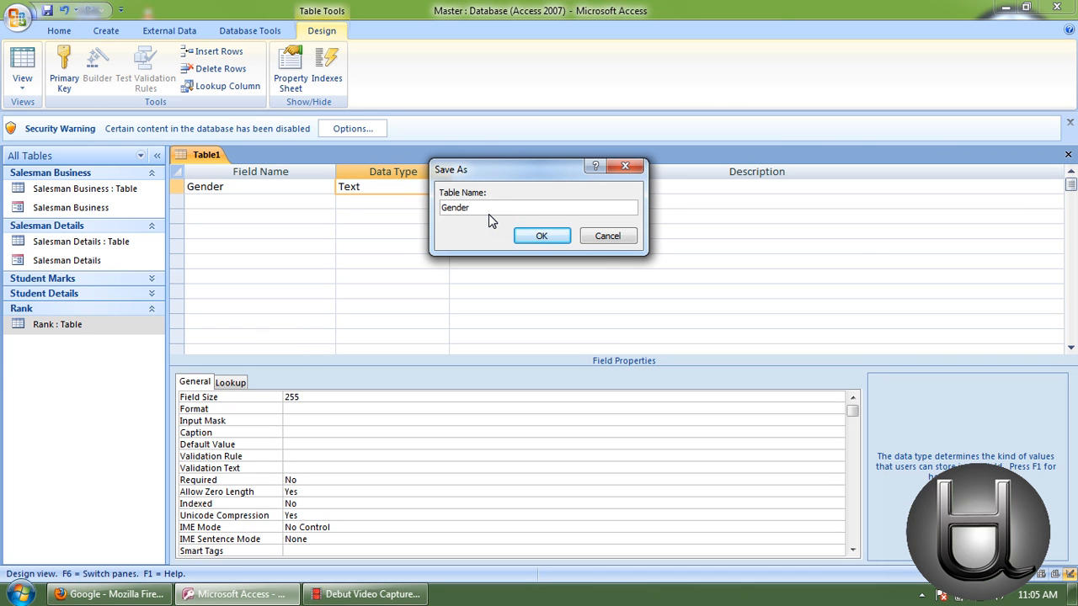
{"action": "key", "text": "Return"}
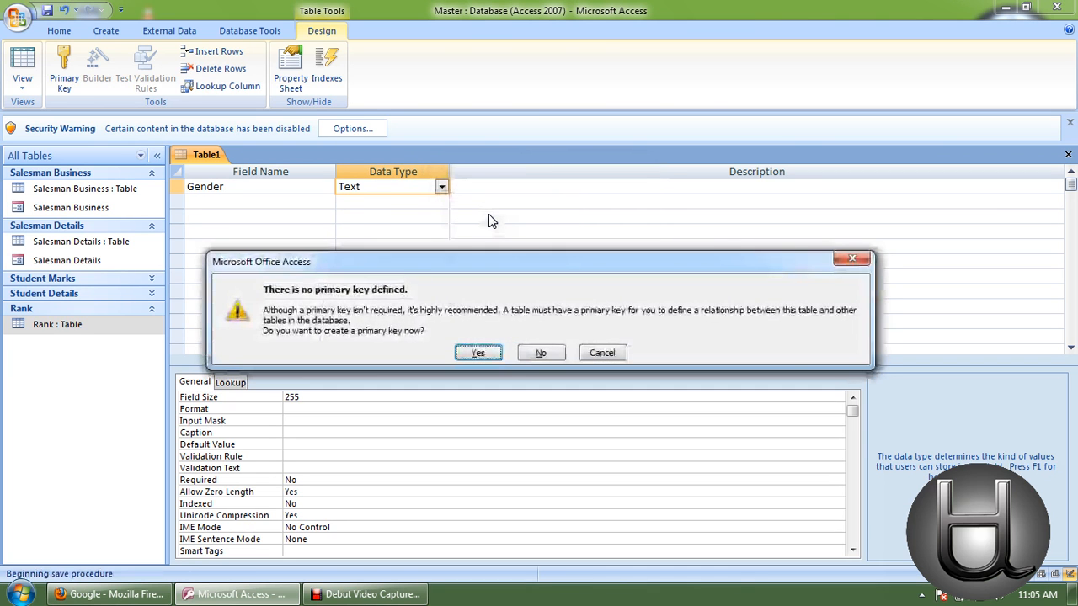
{"action": "left_click", "coordinate": [535, 352]}
{"action": "left_click", "coordinate": [364, 594]}
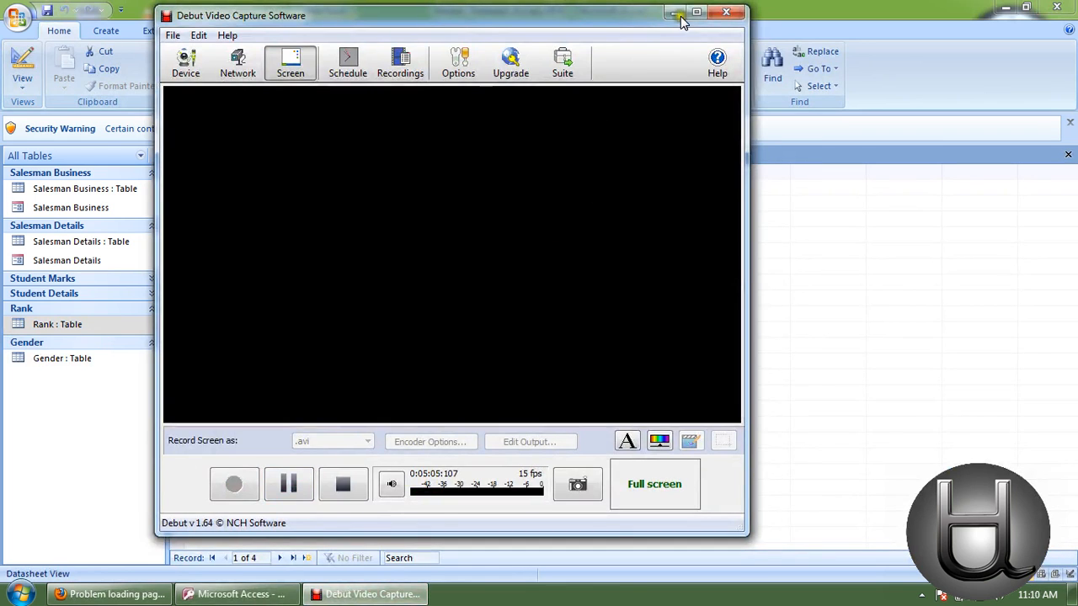
{"action": "left_click", "coordinate": [675, 12]}
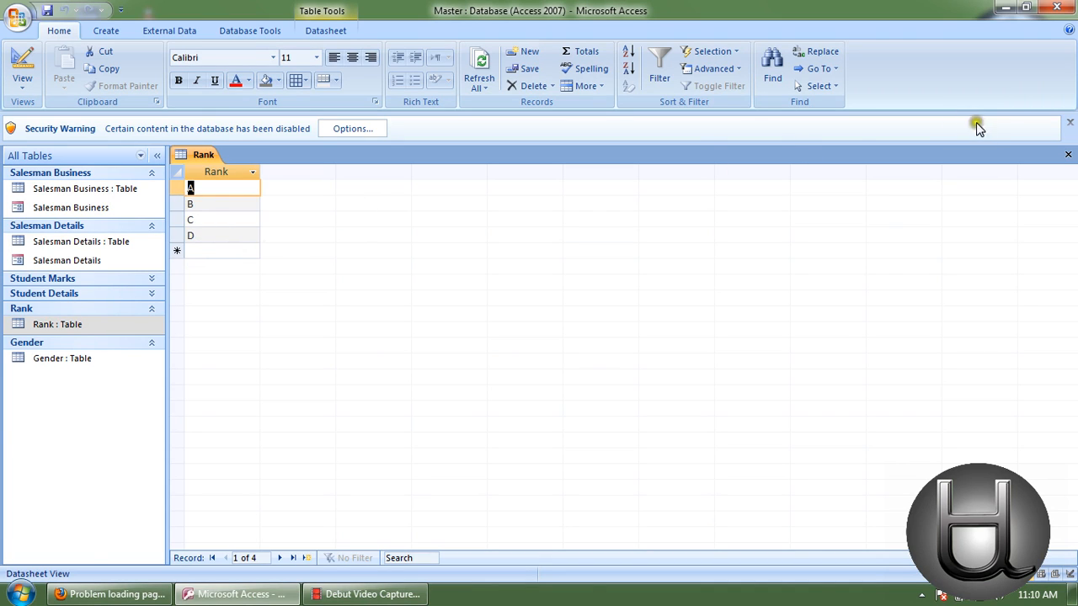
- Close the Rank datasheet, enter the records Male and Female in the Gender table, and close it
{"action": "left_click", "coordinate": [1068, 155]}
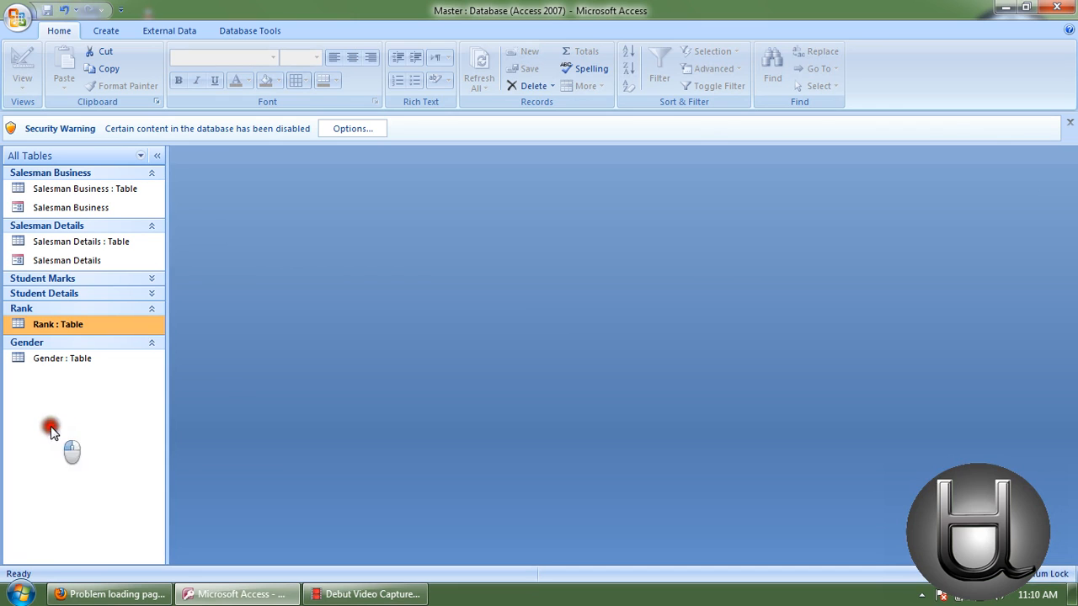
{"action": "double_click", "coordinate": [63, 359]}
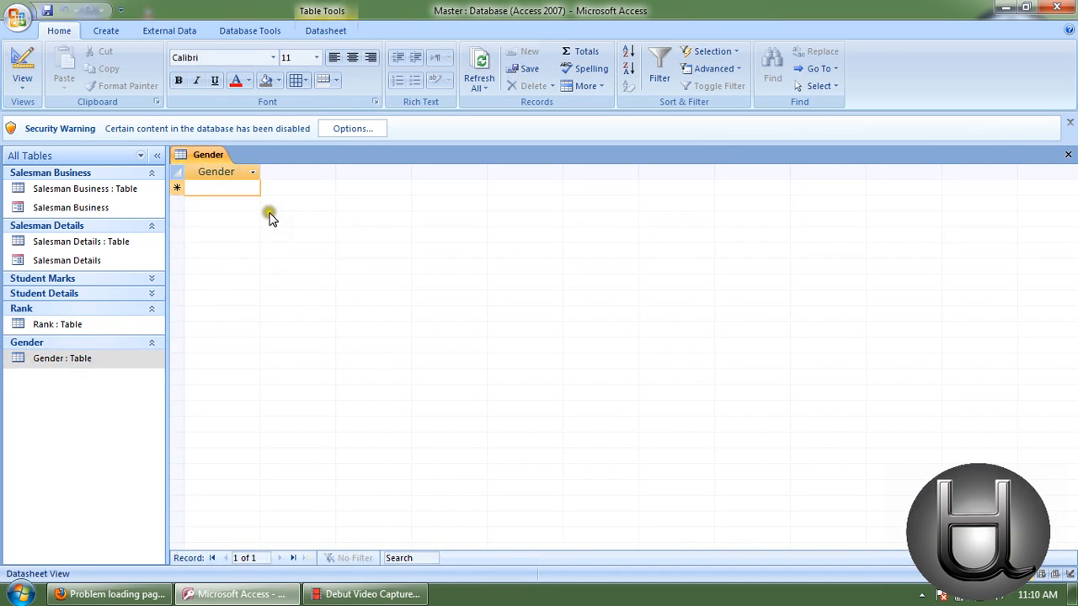
{"action": "type", "text": "Male"}
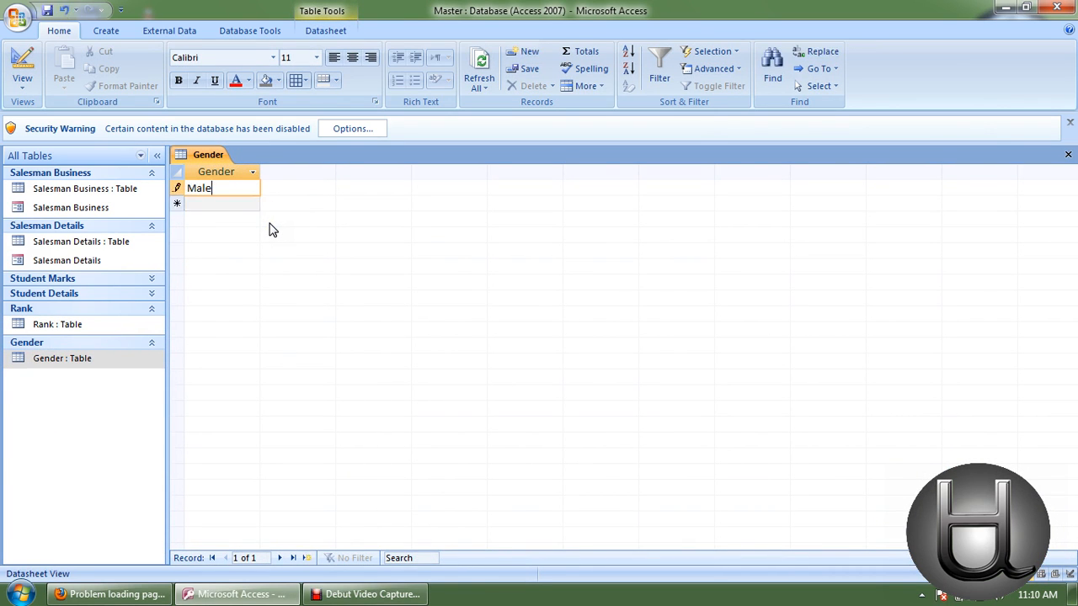
{"action": "key", "text": "Return"}
{"action": "type", "text": "Female"}
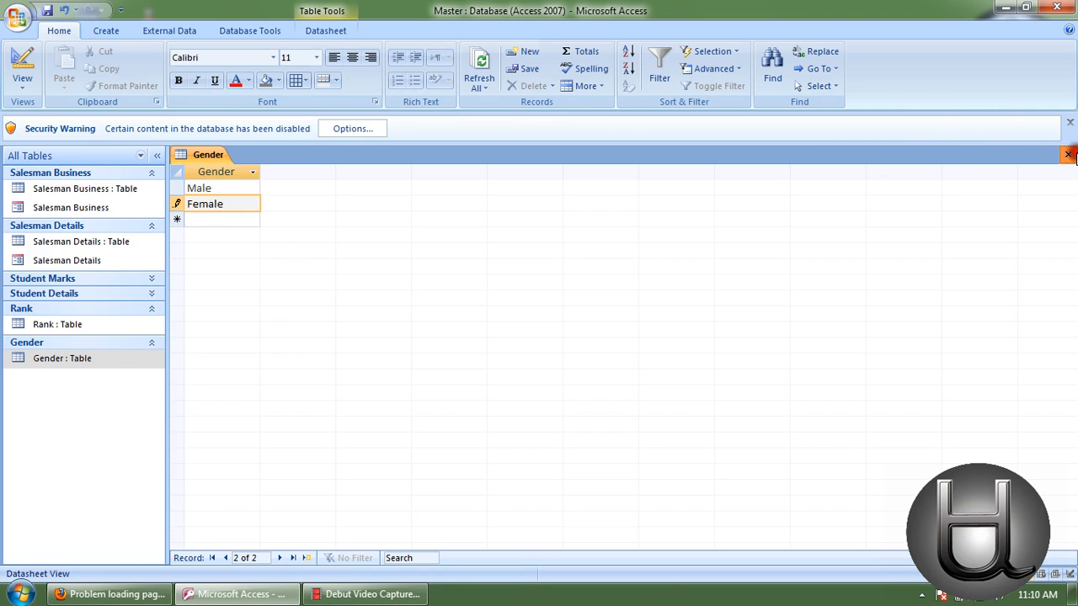
{"action": "left_click", "coordinate": [1068, 155]}
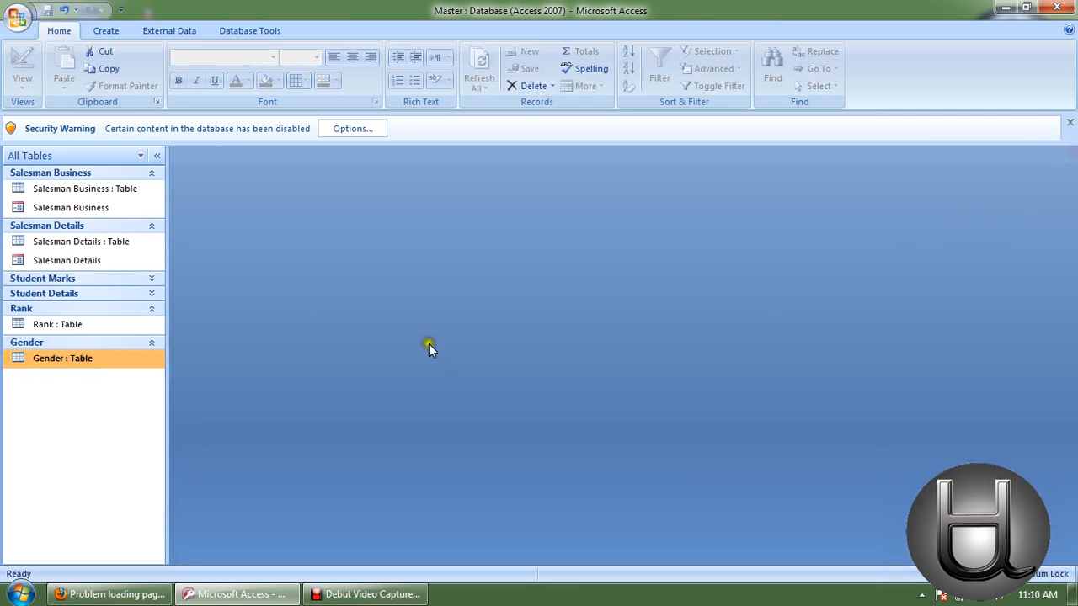
- In the Salesman Details table design, set the Rank field's lookup display control to Combo Box
{"action": "left_click", "coordinate": [61, 241]}
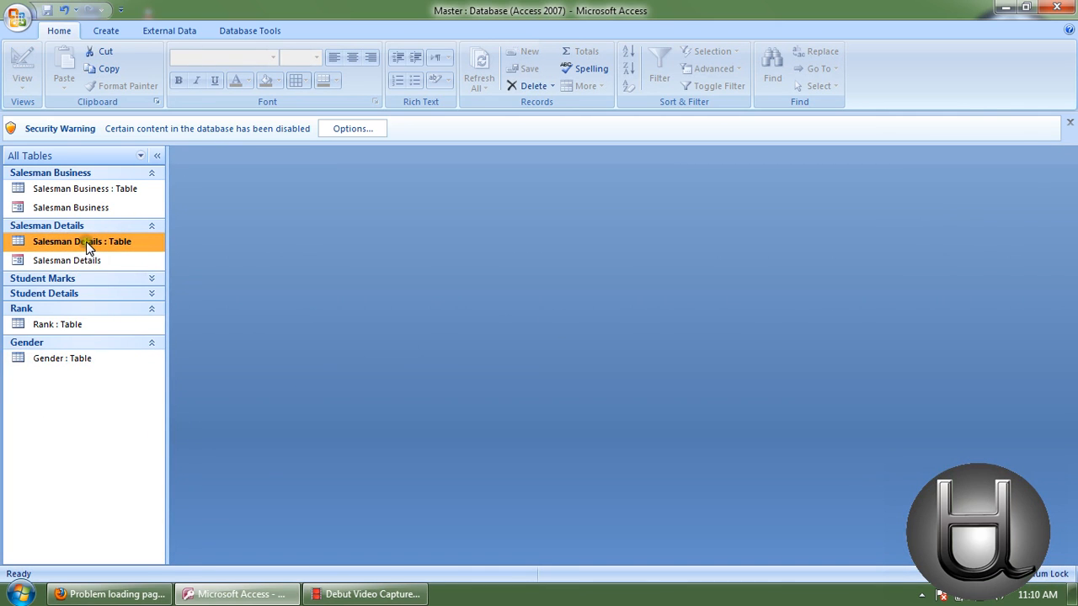
{"action": "right_click", "coordinate": [88, 247]}
{"action": "left_click", "coordinate": [108, 270]}
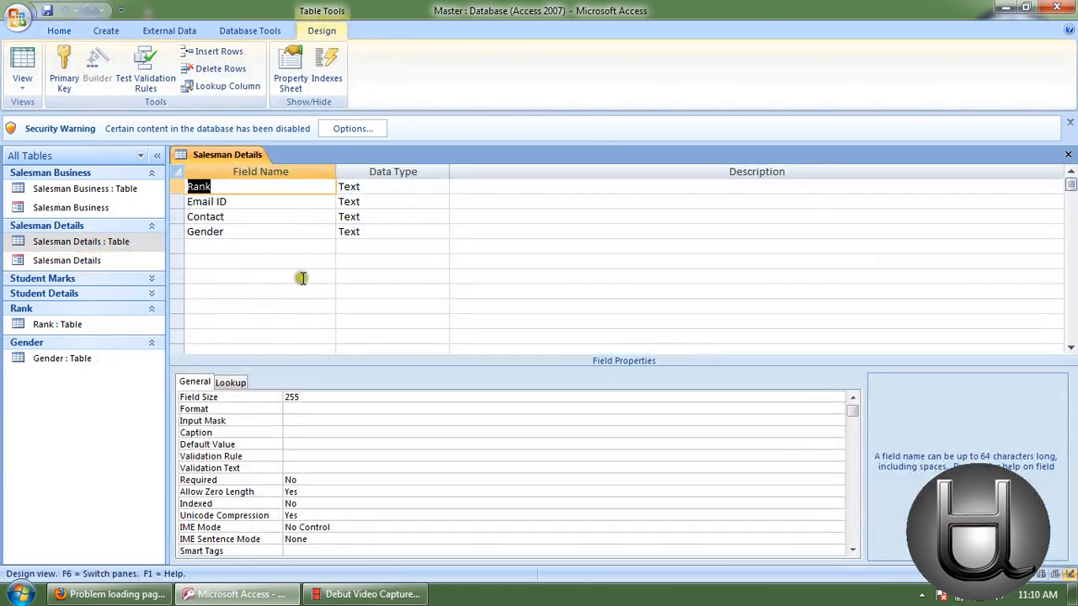
{"action": "left_click", "coordinate": [376, 187]}
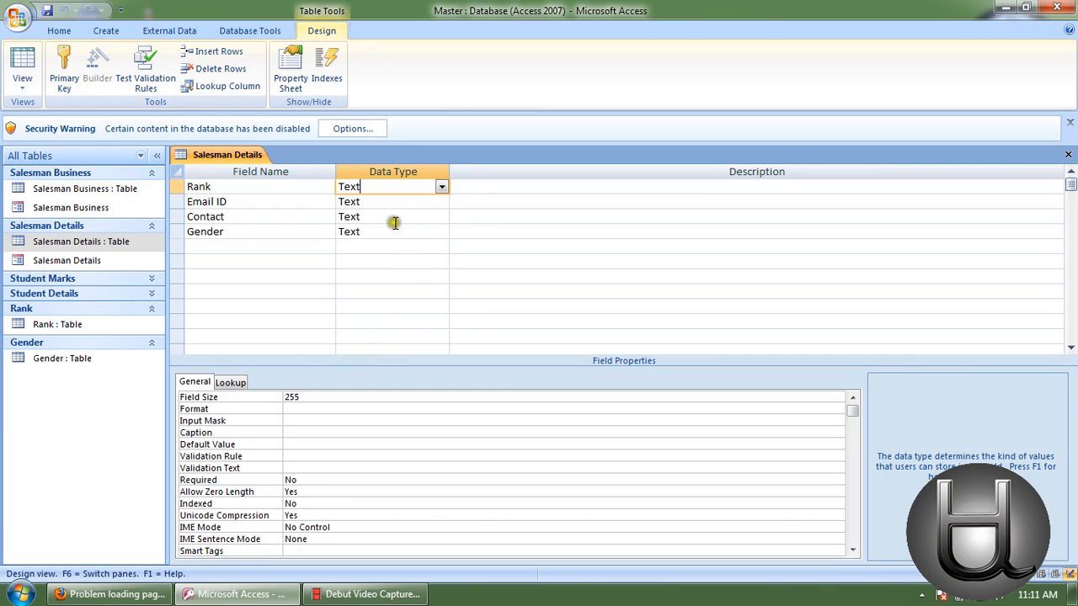
{"action": "left_click", "coordinate": [231, 383]}
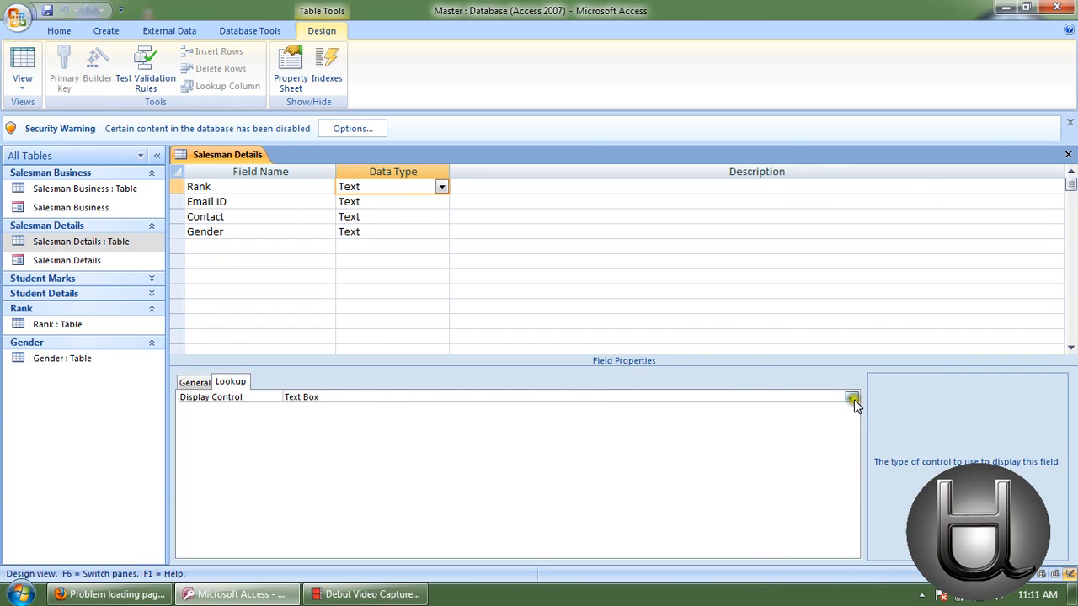
{"action": "left_click", "coordinate": [852, 397]}
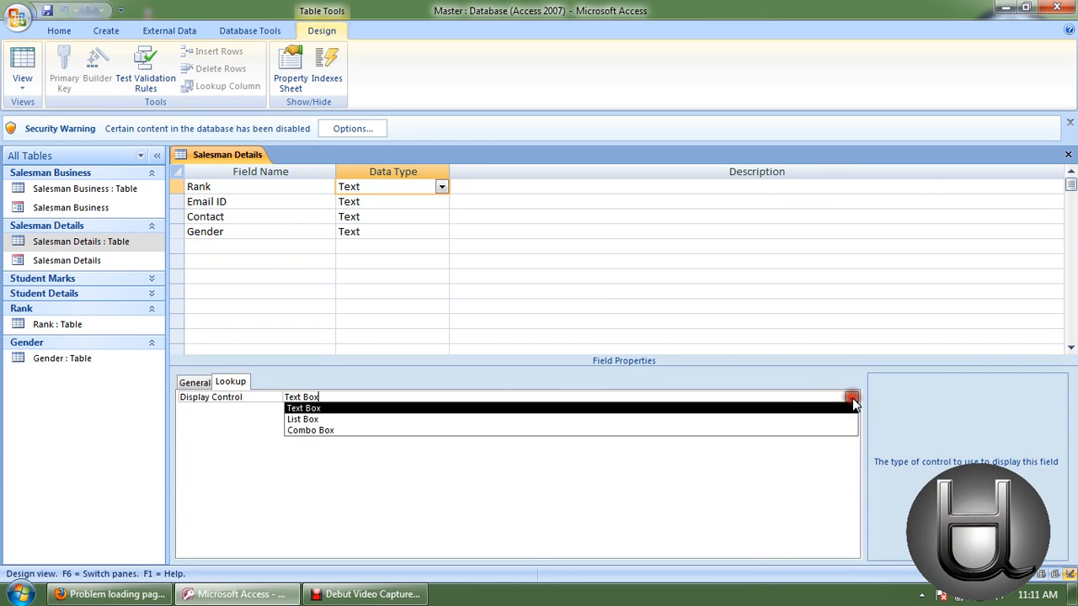
{"action": "left_click", "coordinate": [309, 431]}
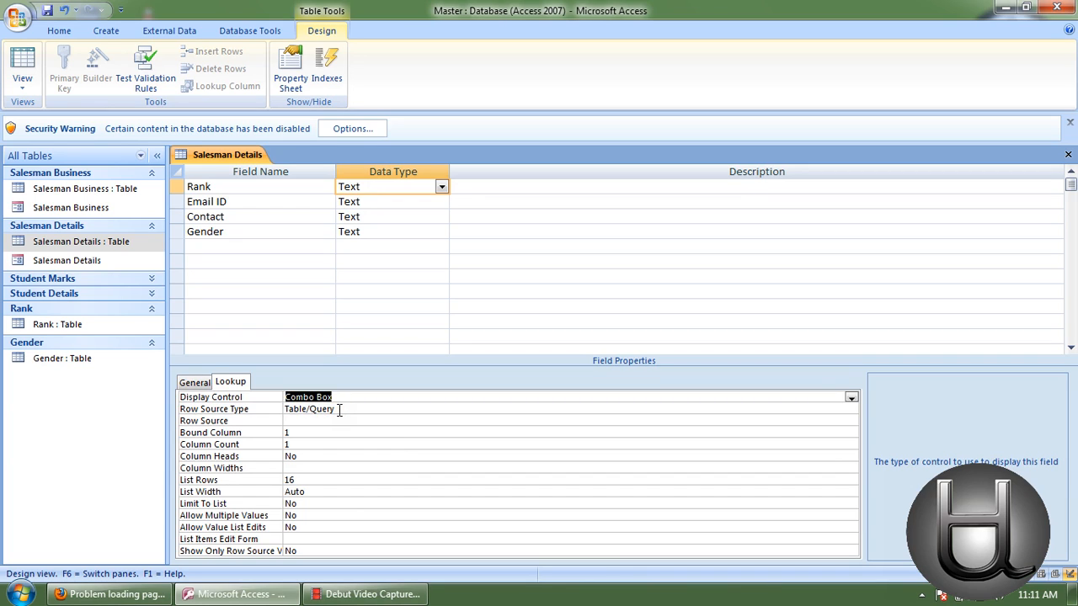
- Choose the Rank table as the row source for the Rank field's combo box, with Table/Query as source type
{"action": "left_click", "coordinate": [339, 410]}
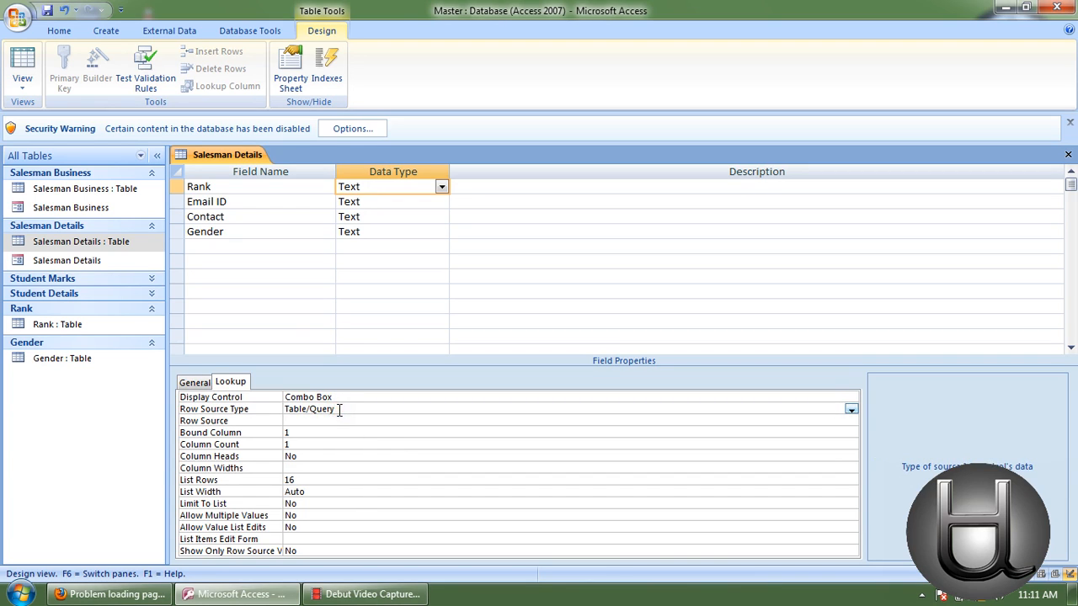
{"action": "left_click", "coordinate": [315, 419]}
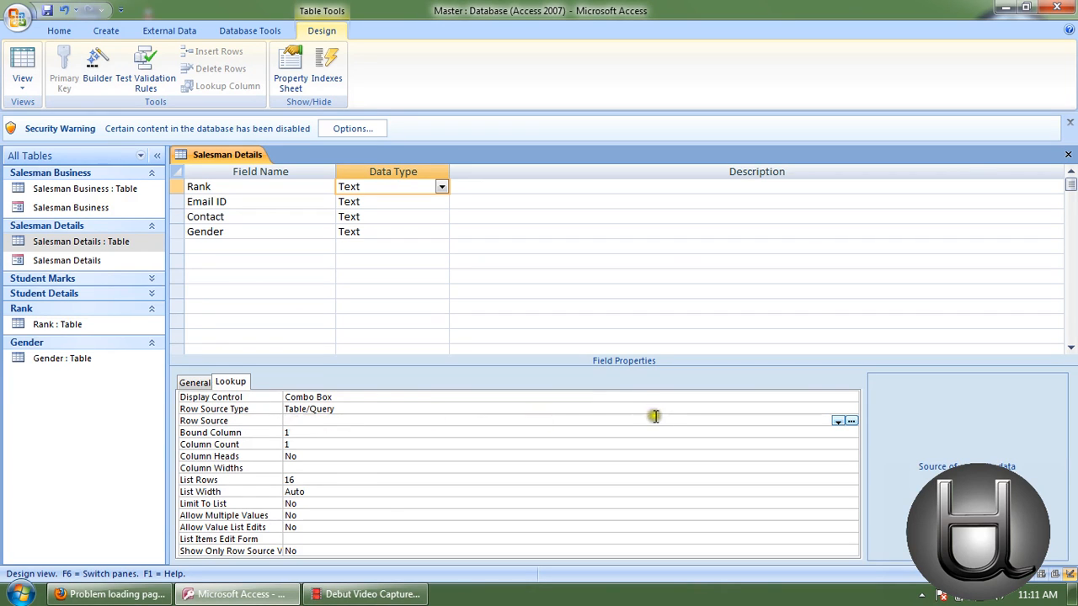
{"action": "left_click", "coordinate": [838, 420]}
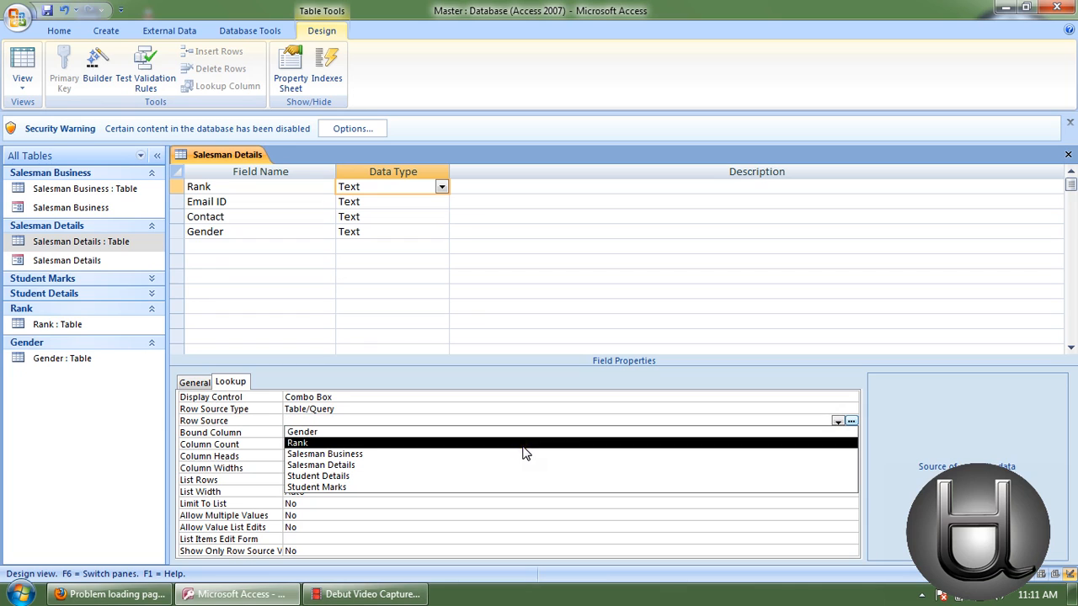
{"action": "left_click", "coordinate": [303, 444]}
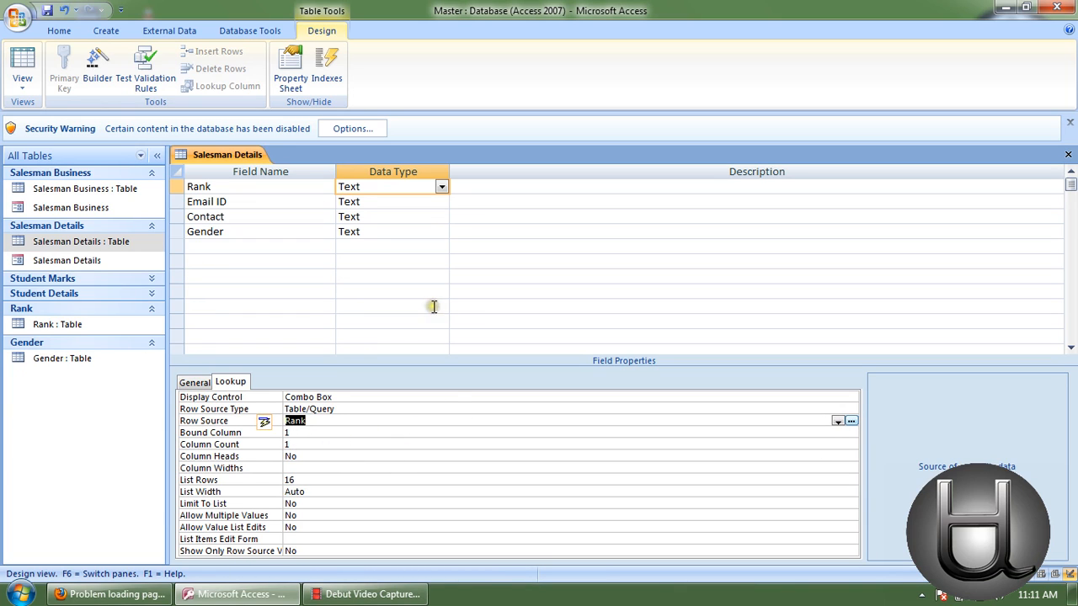
- Set the Gender field's lookup display control to Combo Box in the Salesman Details table design
{"action": "left_click", "coordinate": [363, 232]}
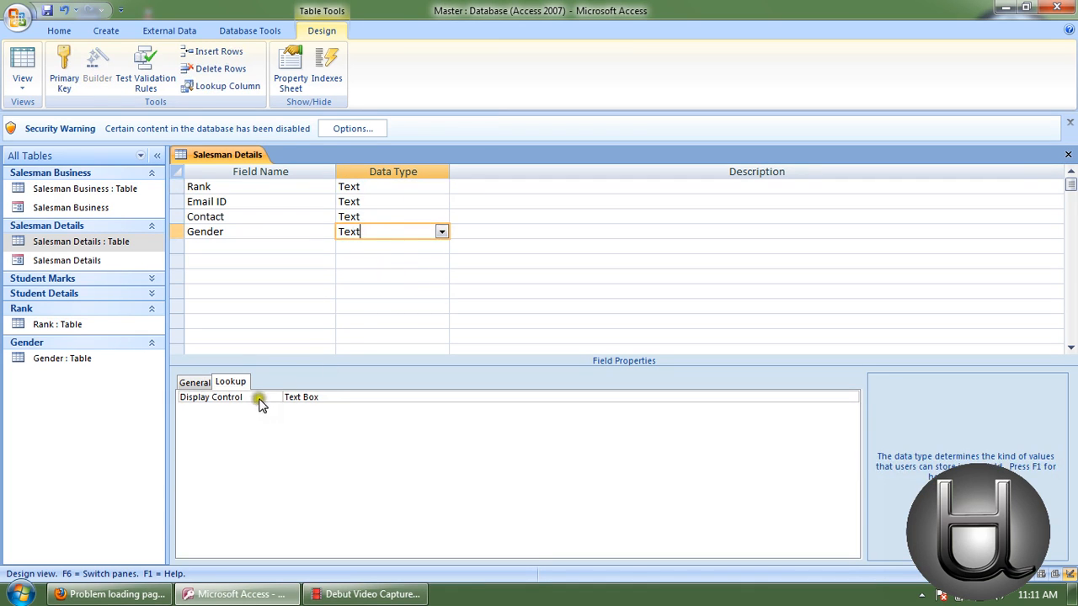
{"action": "left_click", "coordinate": [406, 394]}
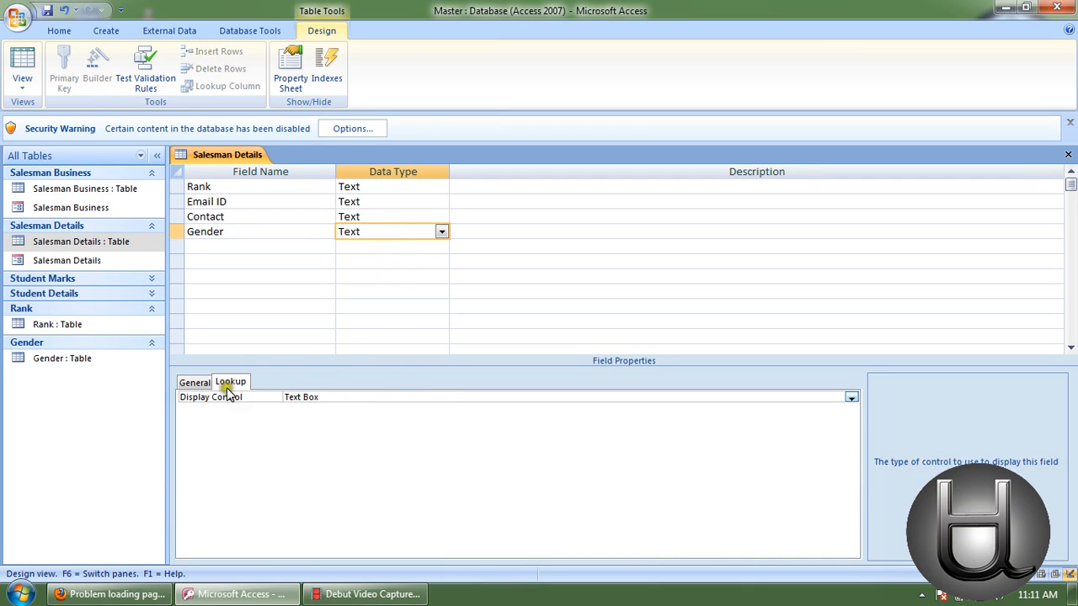
{"action": "left_click", "coordinate": [852, 397]}
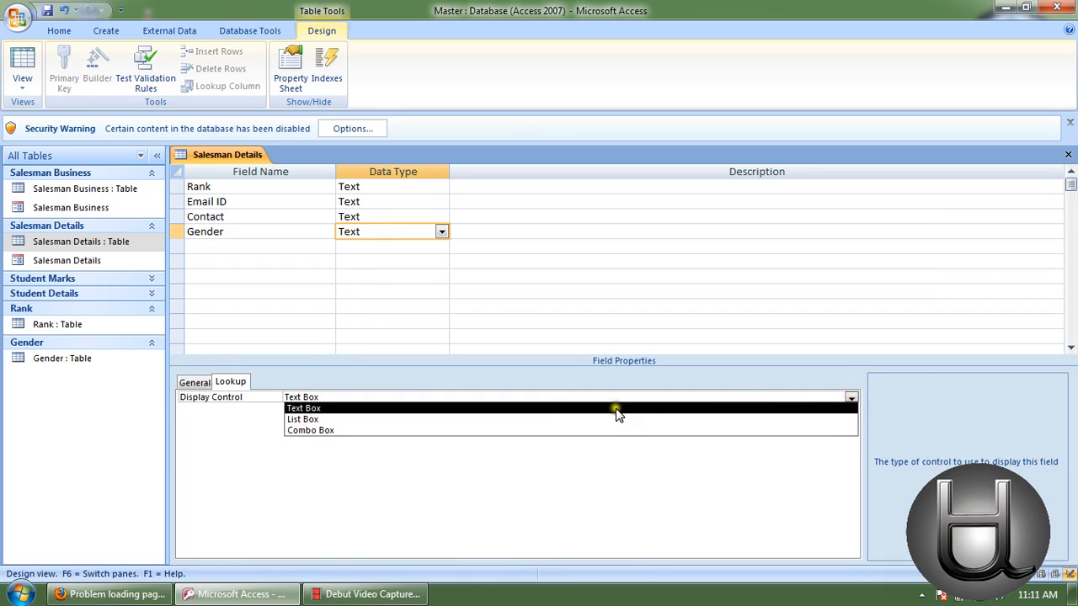
{"action": "left_click", "coordinate": [563, 431]}
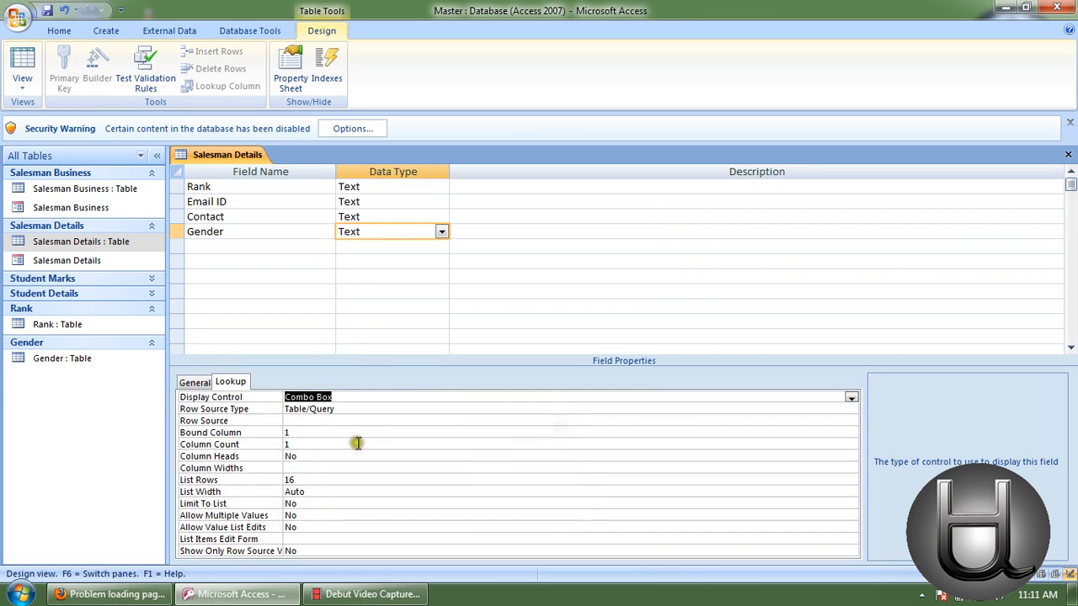
- Choose the Gender table as the row source for the Gender field's combo box, and close the table design, saving the changes
{"action": "left_click", "coordinate": [340, 421]}
{"action": "left_click", "coordinate": [838, 421]}
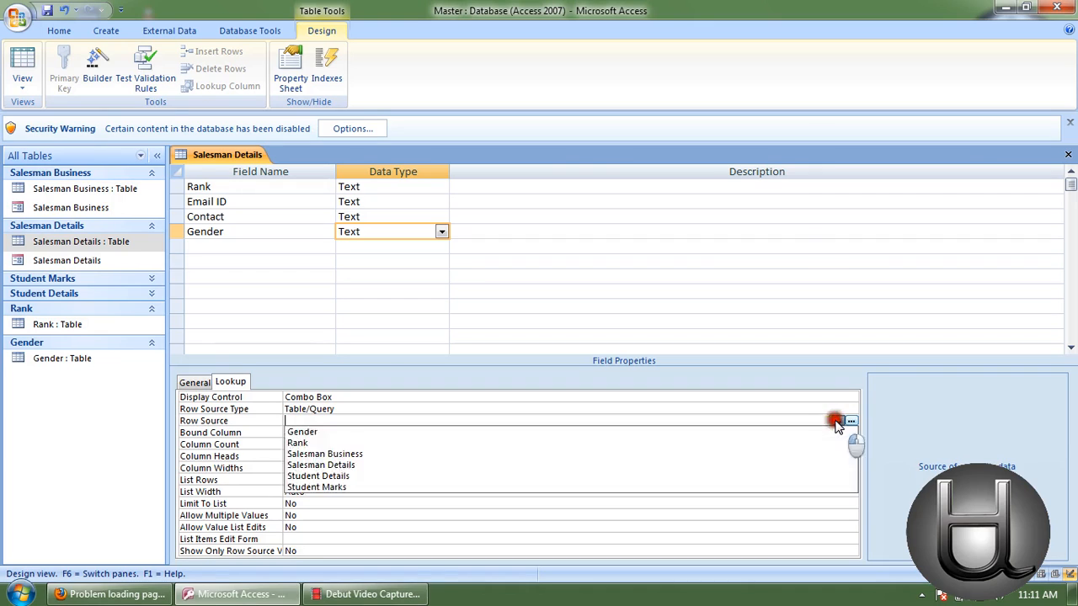
{"action": "left_click", "coordinate": [600, 434]}
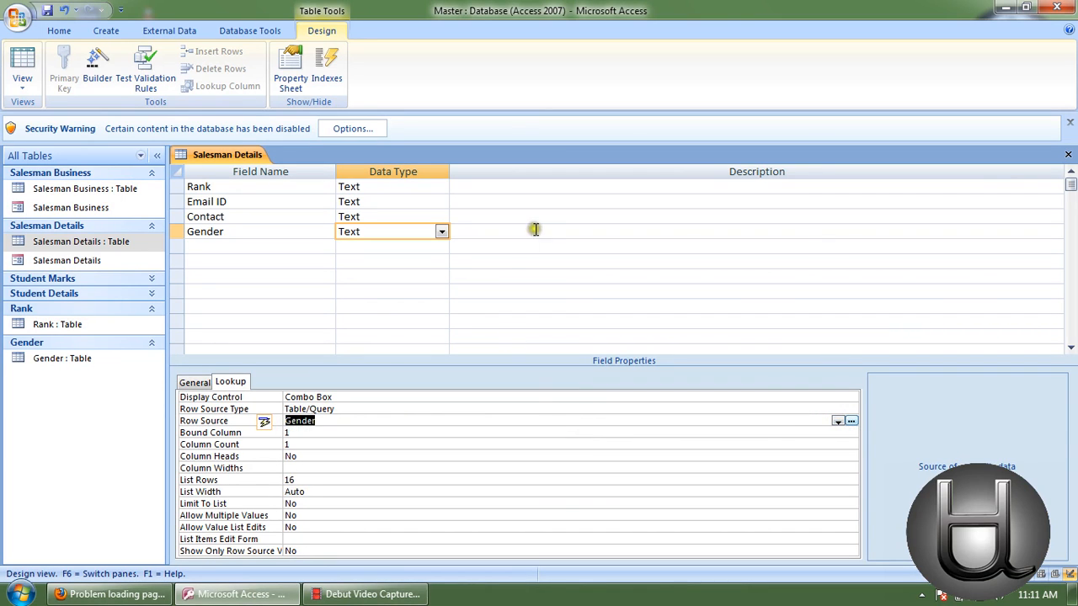
{"action": "left_click", "coordinate": [1068, 155]}
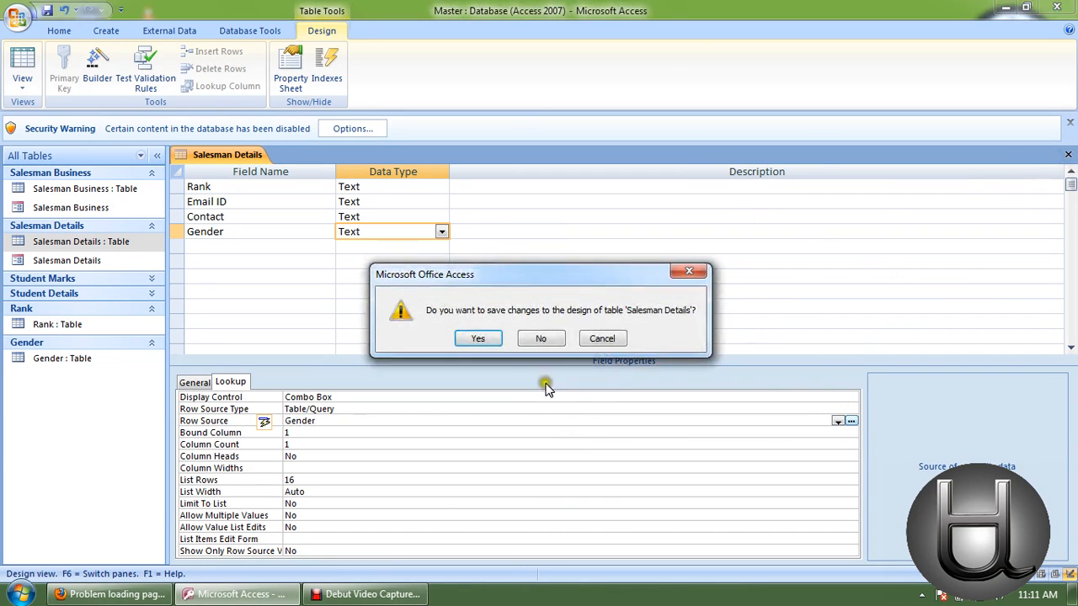
{"action": "left_click", "coordinate": [477, 338]}
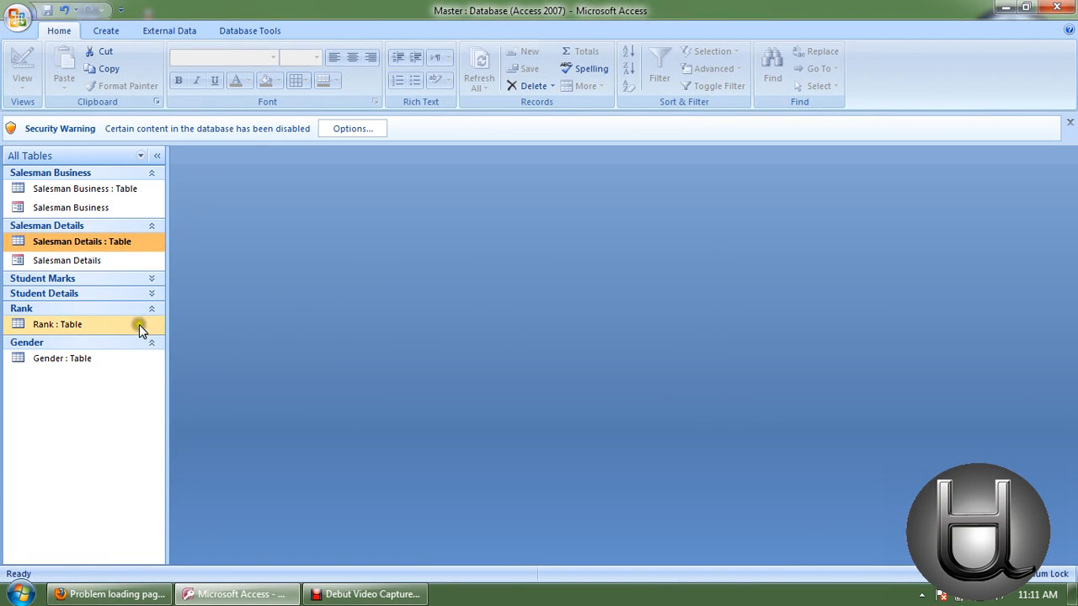
- Open the Salesman Details table in Datasheet view and choose A as the first record's Rank
{"action": "left_click", "coordinate": [103, 251]}
{"action": "double_click", "coordinate": [102, 251]}
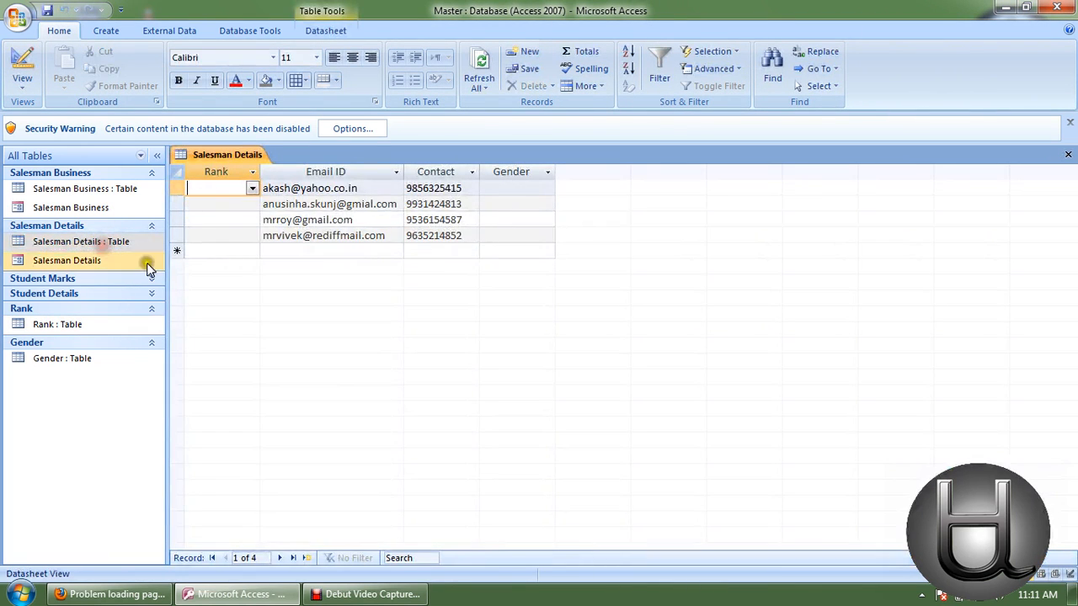
{"action": "left_click", "coordinate": [252, 189]}
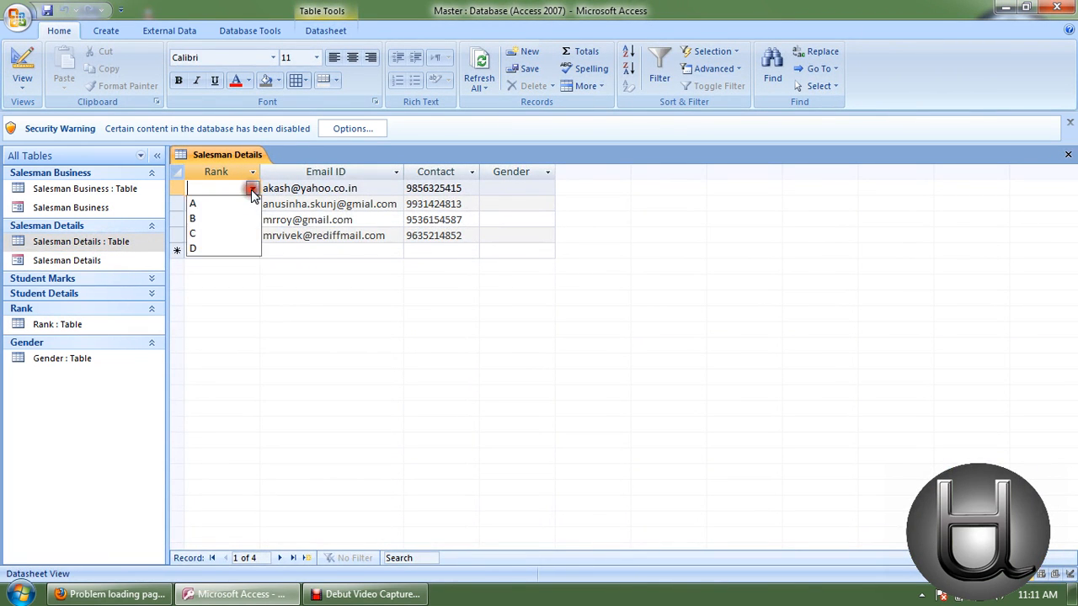
{"action": "left_click", "coordinate": [198, 205]}
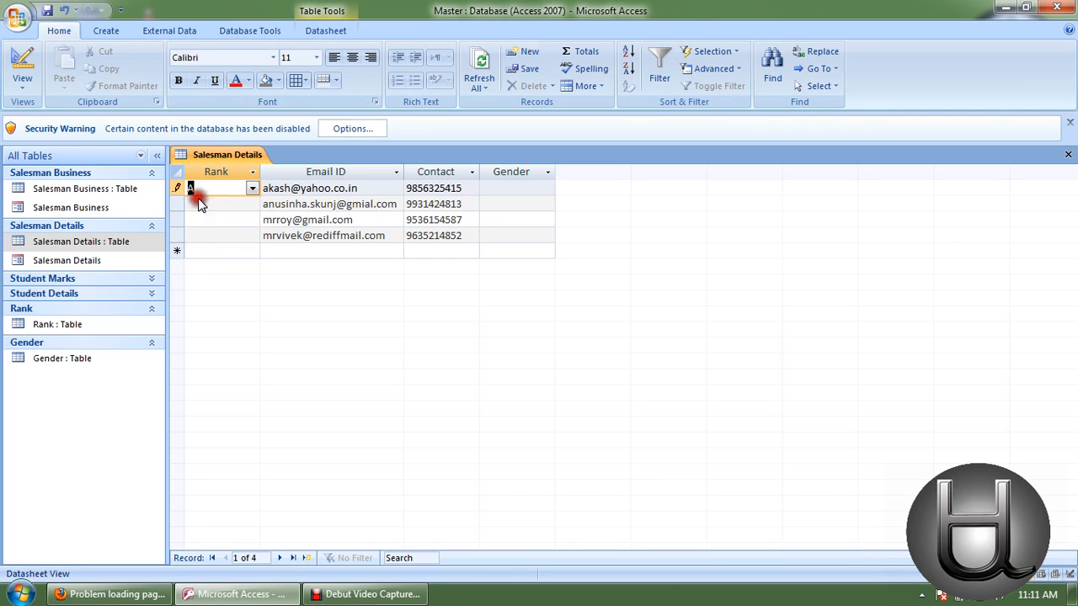
- Check the Gender choices offered for the first record, and close the Salesman Details datasheet
{"action": "left_click", "coordinate": [493, 188]}
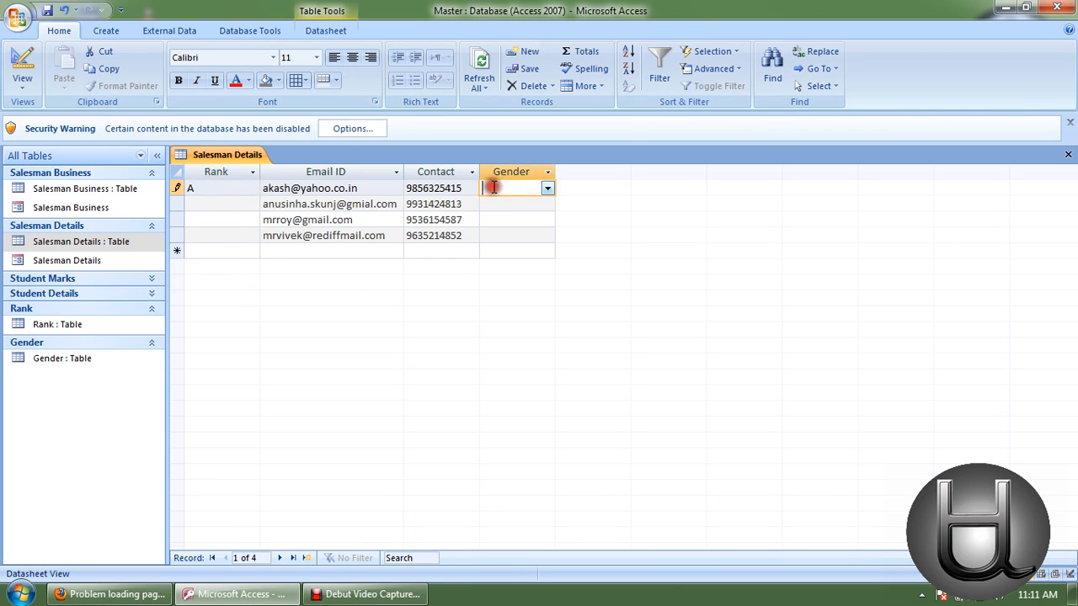
{"action": "left_click", "coordinate": [547, 188]}
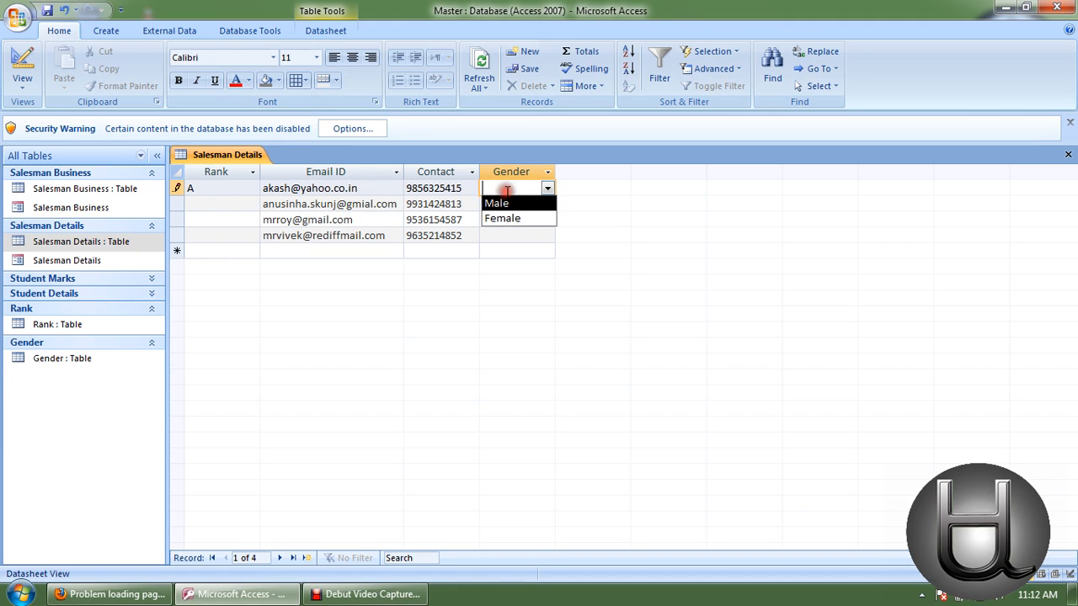
{"action": "left_click", "coordinate": [212, 202]}
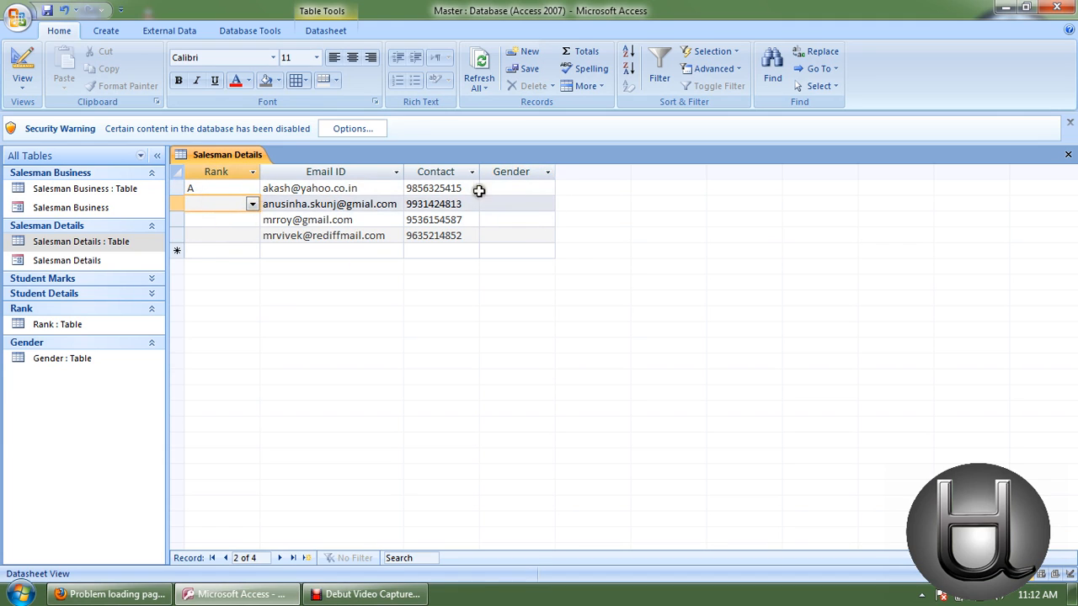
{"action": "left_click", "coordinate": [504, 187]}
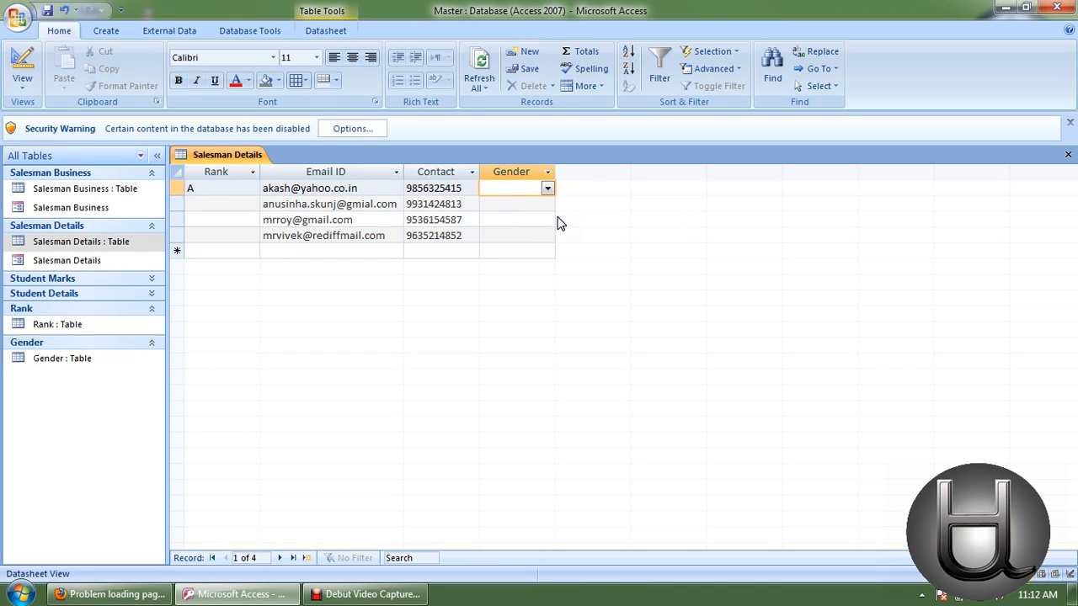
{"action": "left_click", "coordinate": [1068, 158]}
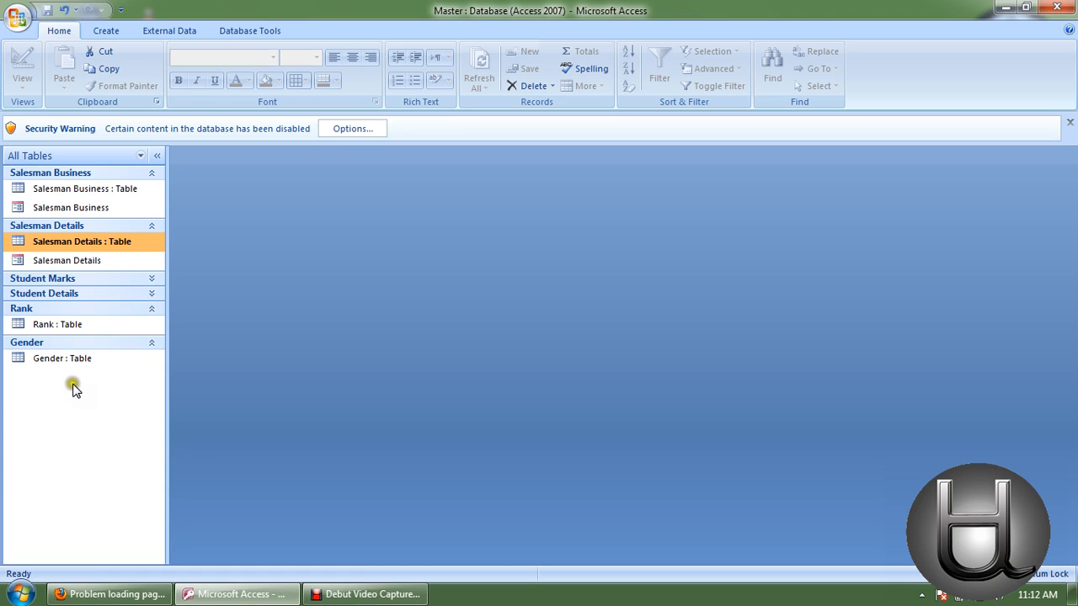
- Open the Salesman Details form and switch it to Design view
{"action": "double_click", "coordinate": [66, 260]}
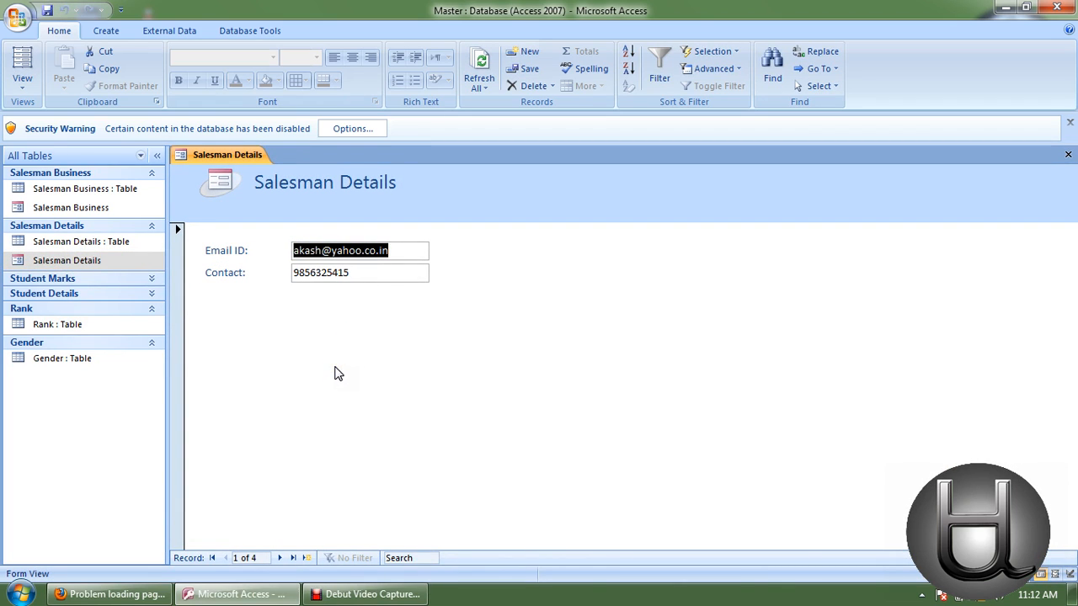
{"action": "left_click", "coordinate": [335, 368]}
{"action": "left_click", "coordinate": [332, 368]}
{"action": "left_click", "coordinate": [318, 372]}
{"action": "left_click", "coordinate": [321, 368]}
{"action": "left_click", "coordinate": [316, 368]}
{"action": "left_click", "coordinate": [21, 86]}
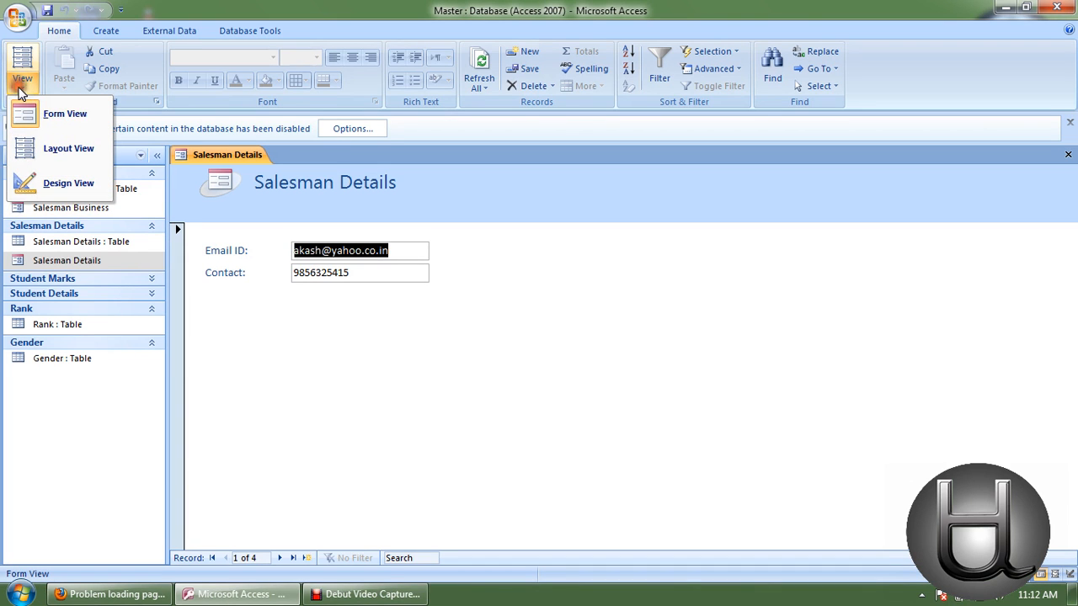
{"action": "left_click", "coordinate": [60, 185]}
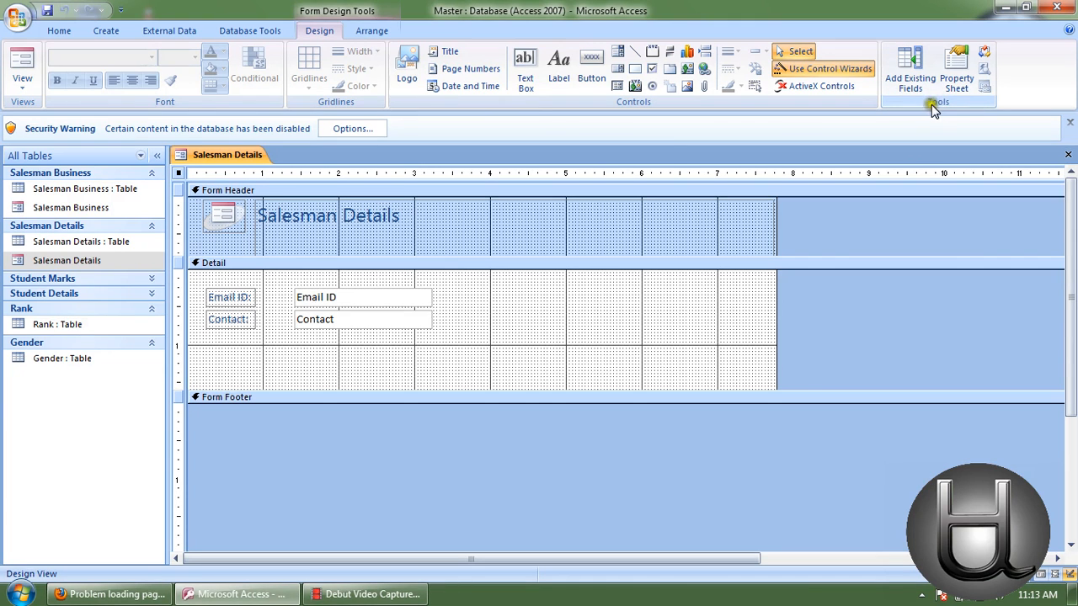
- Add the existing Rank and Gender fields to the form's Detail section and close the field list
{"action": "left_click", "coordinate": [914, 91]}
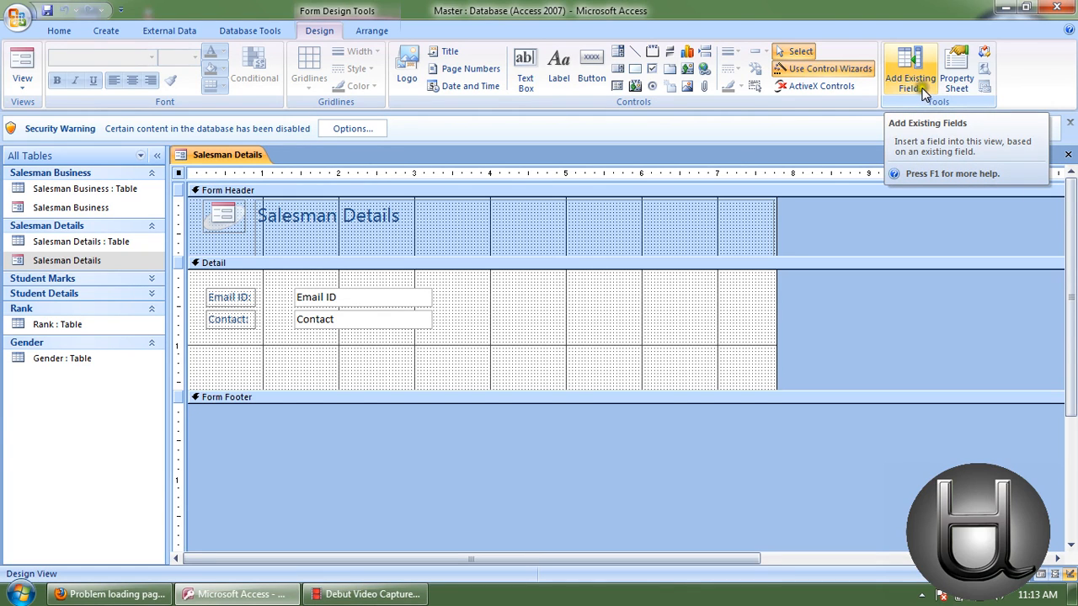
{"action": "left_click", "coordinate": [916, 86]}
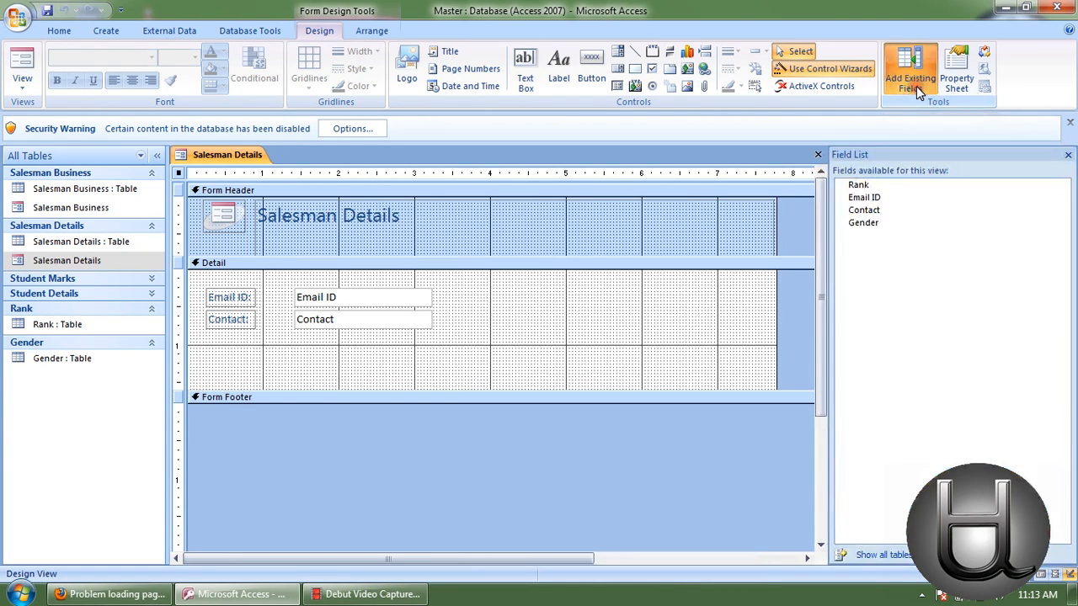
{"action": "double_click", "coordinate": [859, 187]}
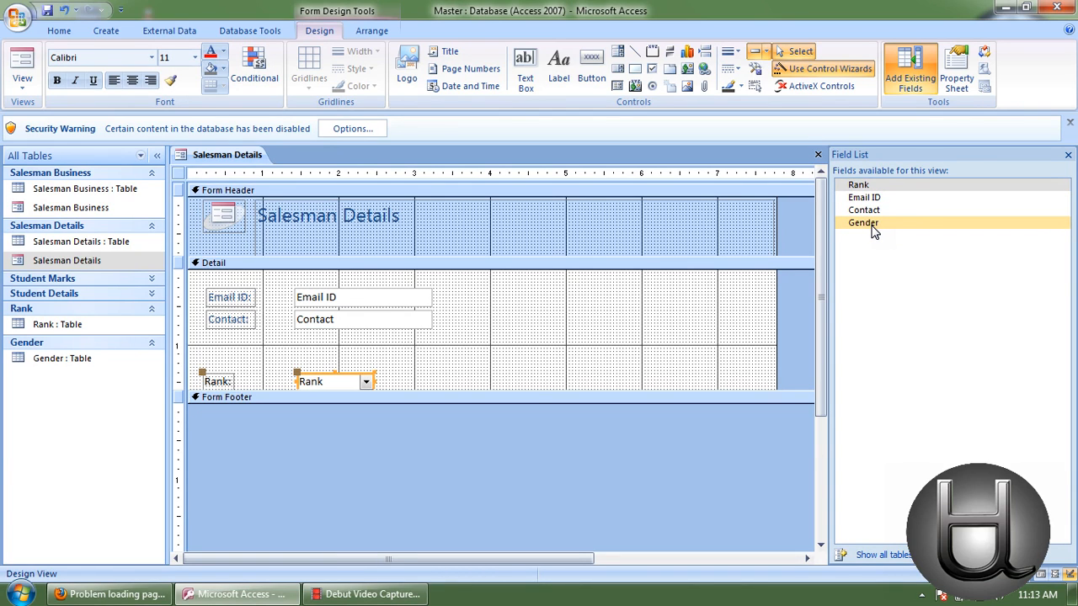
{"action": "double_click", "coordinate": [873, 226]}
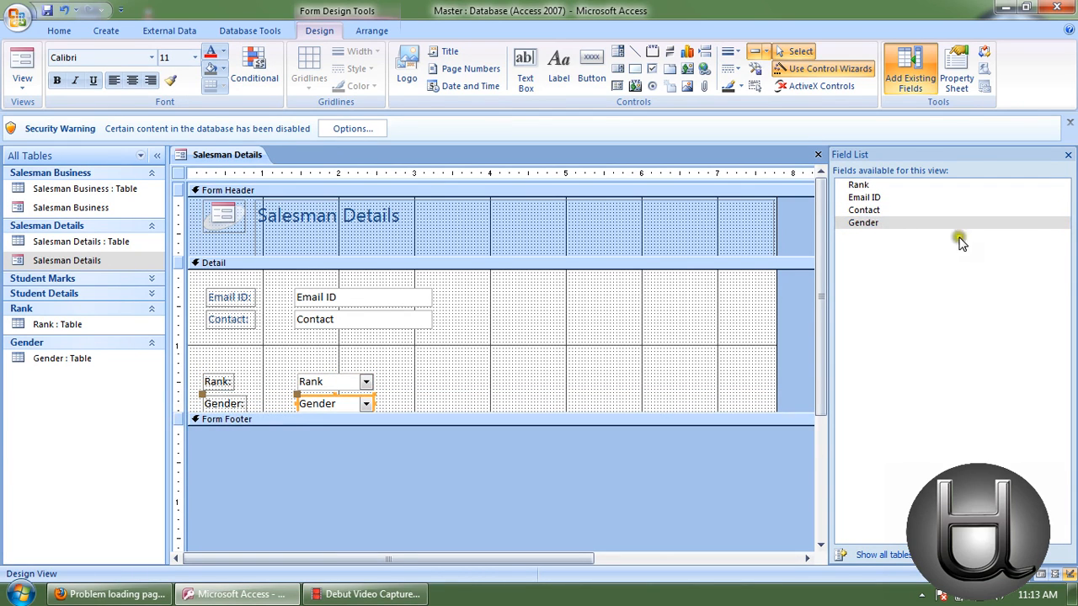
{"action": "left_click", "coordinate": [1068, 157]}
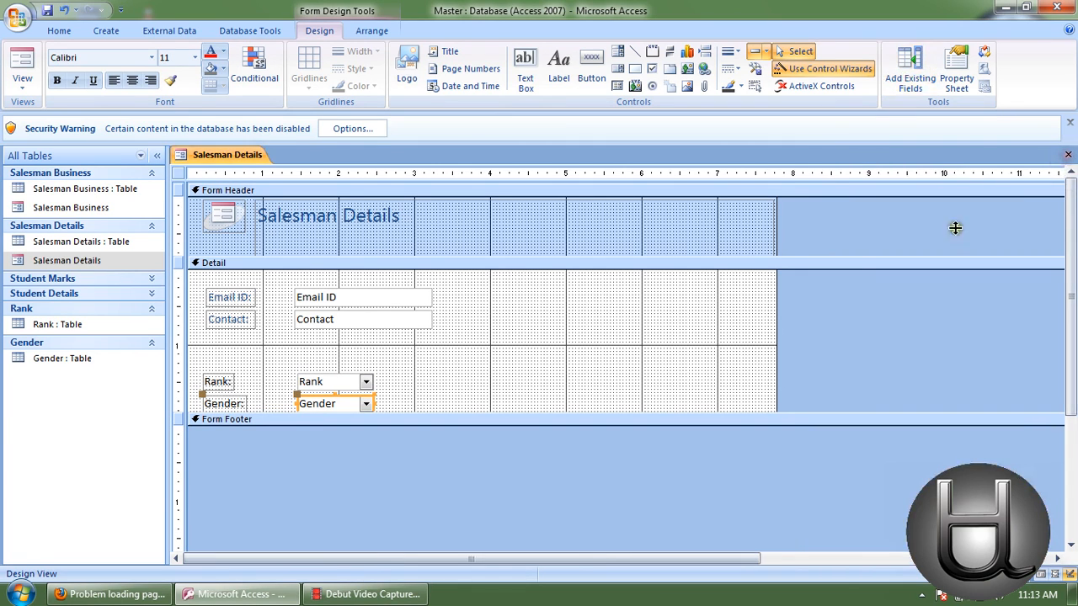
- Move the Rank control above Email ID in the Detail layout and place the Gender control directly beneath Rank
{"action": "left_click", "coordinate": [328, 380], "text": "shift"}
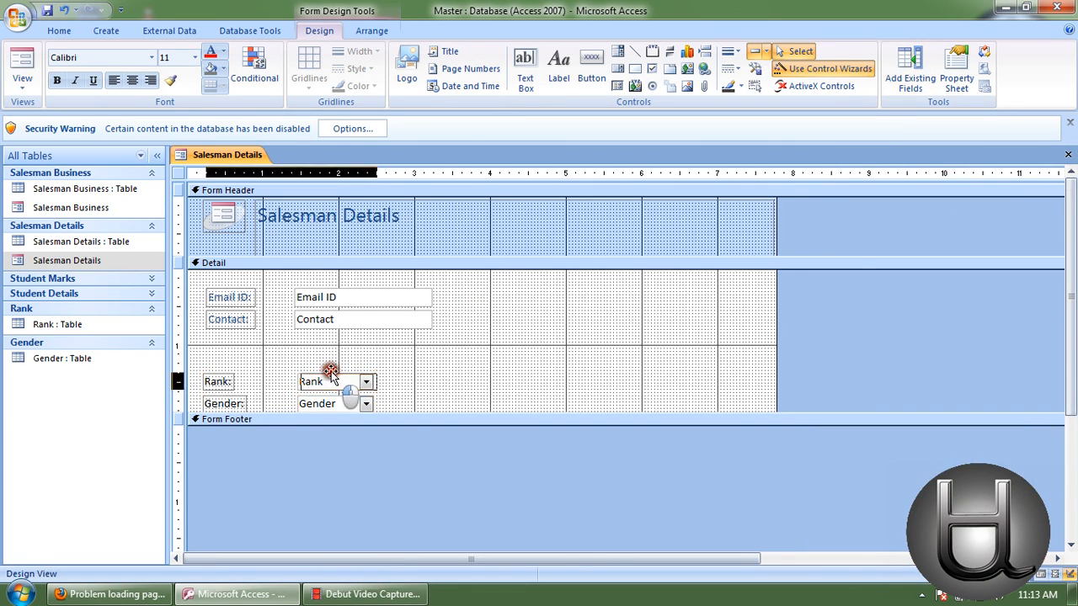
{"action": "left_click_drag", "start_coordinate": [333, 378], "coordinate": [349, 292]}
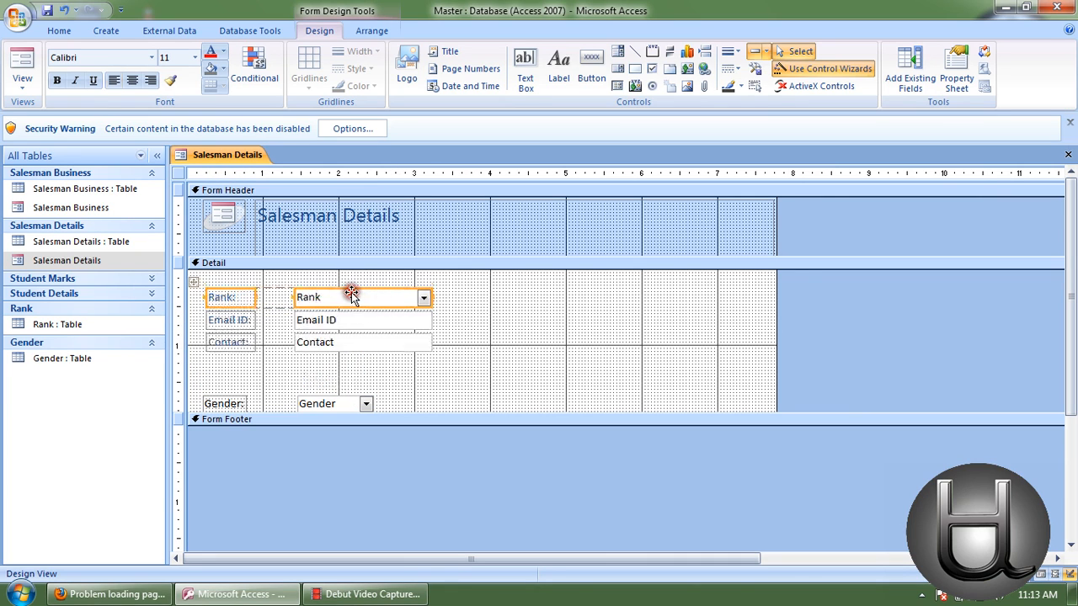
{"action": "left_click_drag", "start_coordinate": [320, 402], "coordinate": [335, 356]}
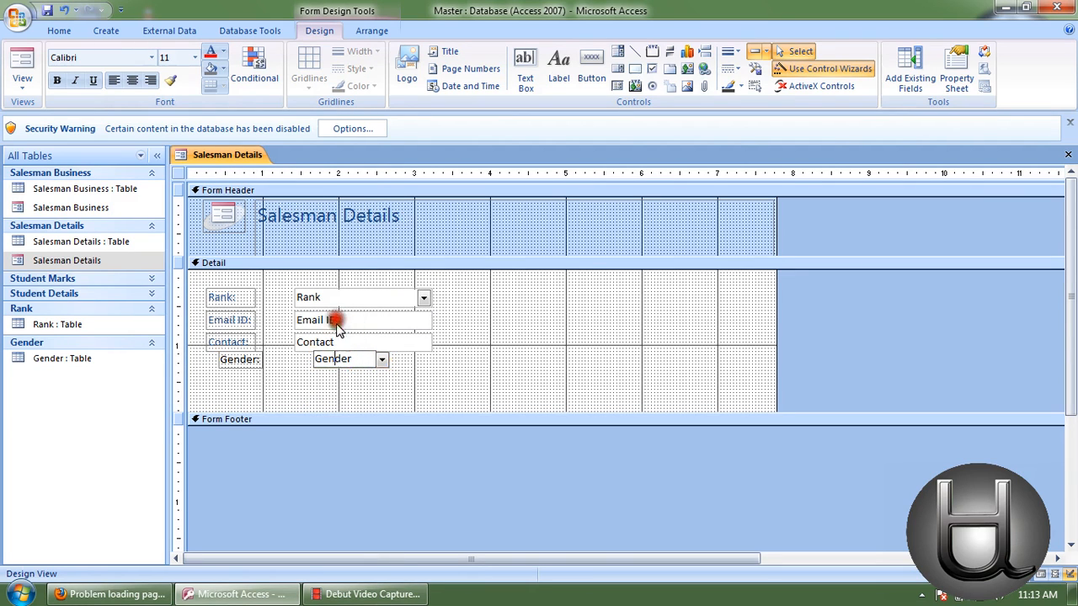
{"action": "left_click_drag", "start_coordinate": [337, 351], "coordinate": [344, 309]}
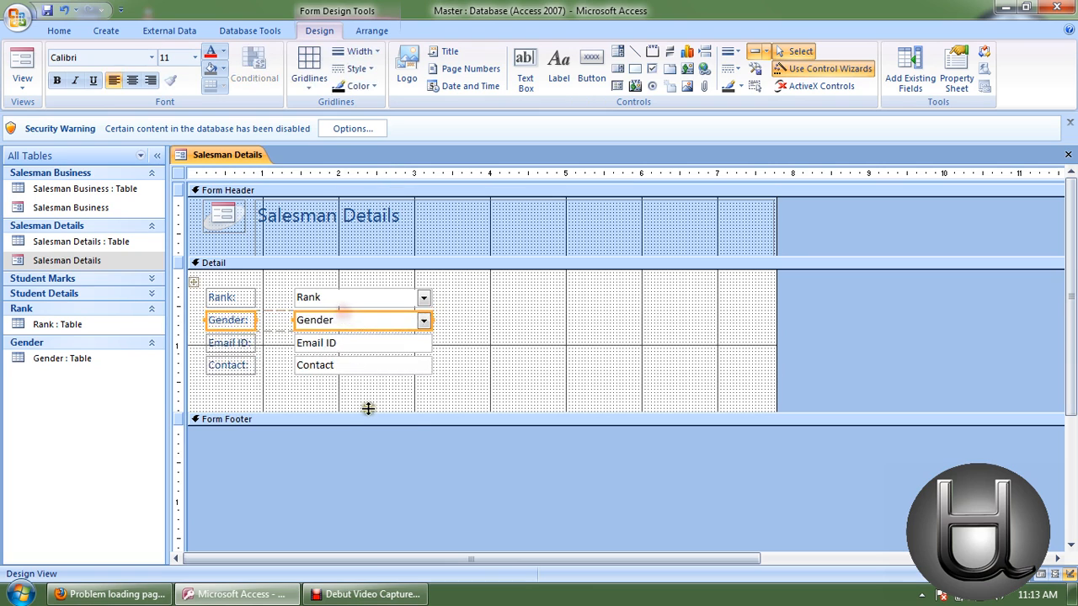
{"action": "left_click", "coordinate": [412, 397]}
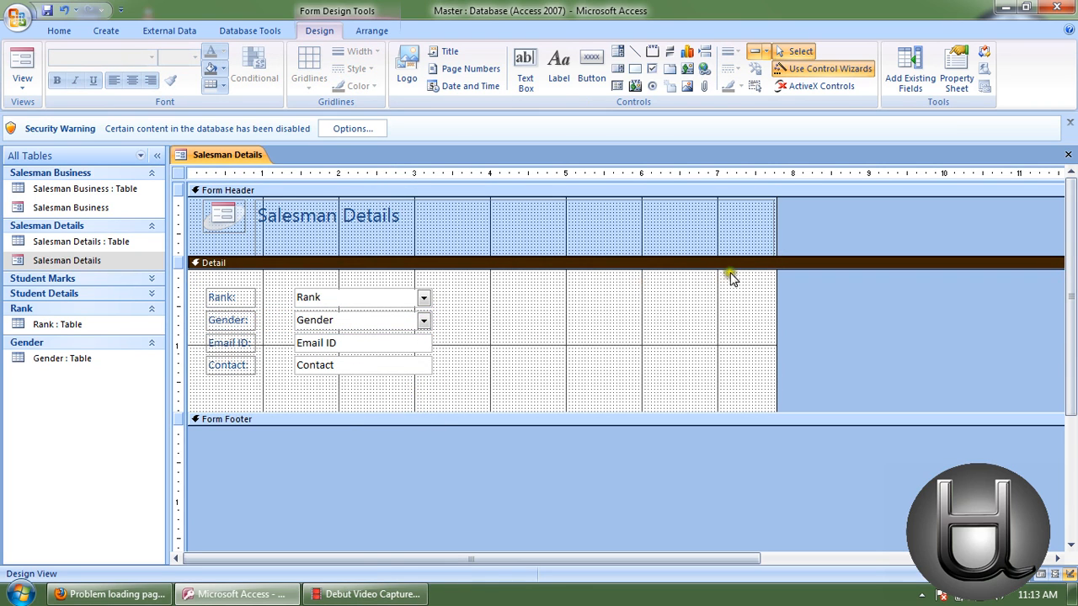
- Close the Salesman Details form design, saving the changes, and reopen the form in Form view
{"action": "left_click", "coordinate": [1068, 155]}
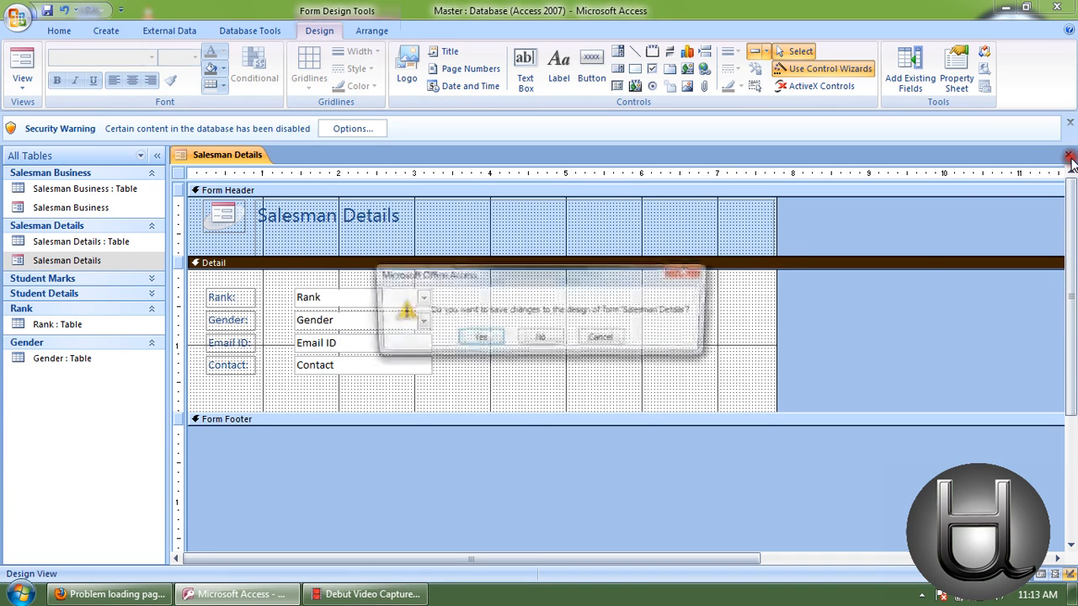
{"action": "left_click", "coordinate": [480, 340]}
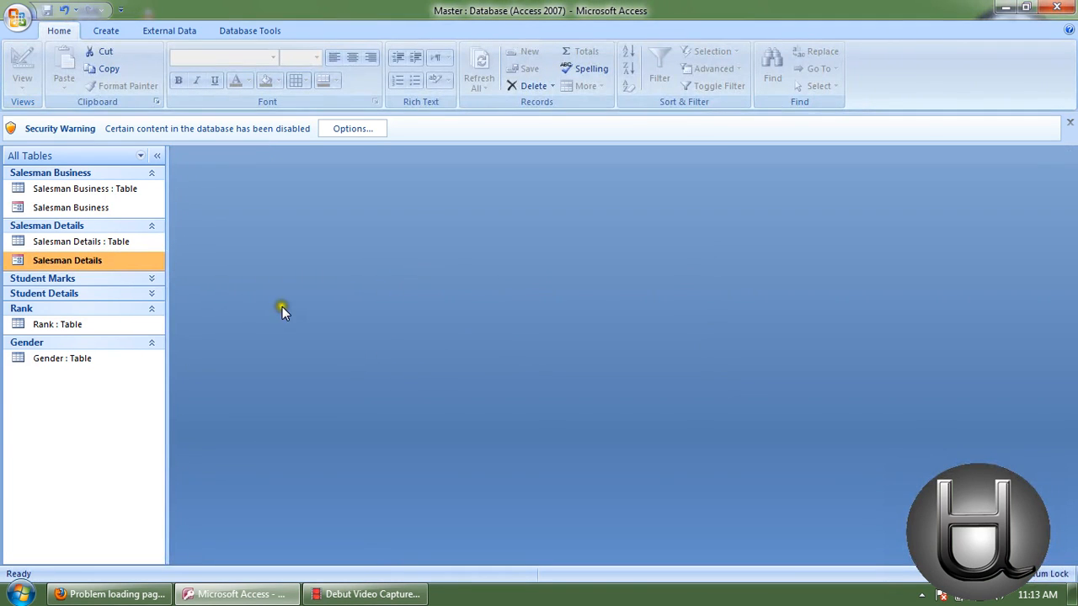
{"action": "left_click", "coordinate": [19, 406]}
{"action": "double_click", "coordinate": [77, 266]}
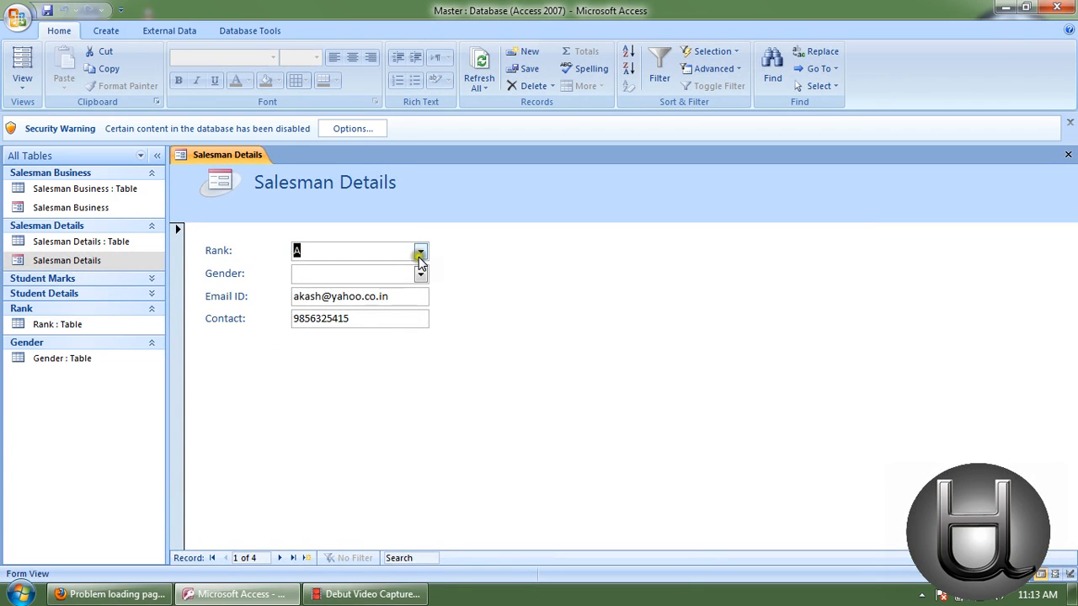
- Check the first record's Rank combo box and choose Male as its Gender in the form
{"action": "left_click", "coordinate": [420, 252]}
{"action": "left_click", "coordinate": [418, 252]}
{"action": "left_click", "coordinate": [421, 274]}
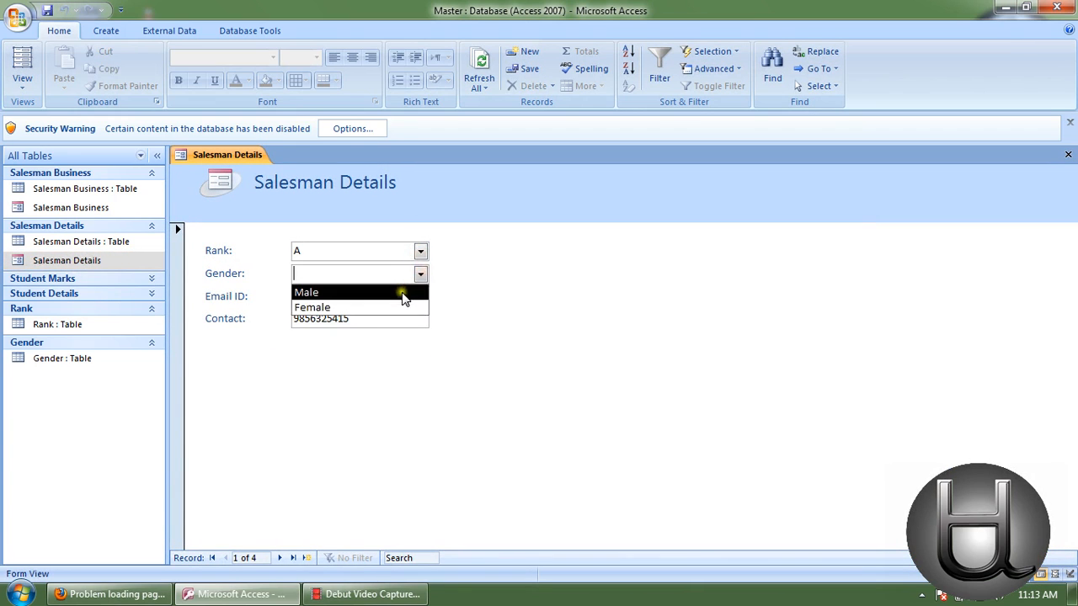
{"action": "left_click", "coordinate": [402, 294]}
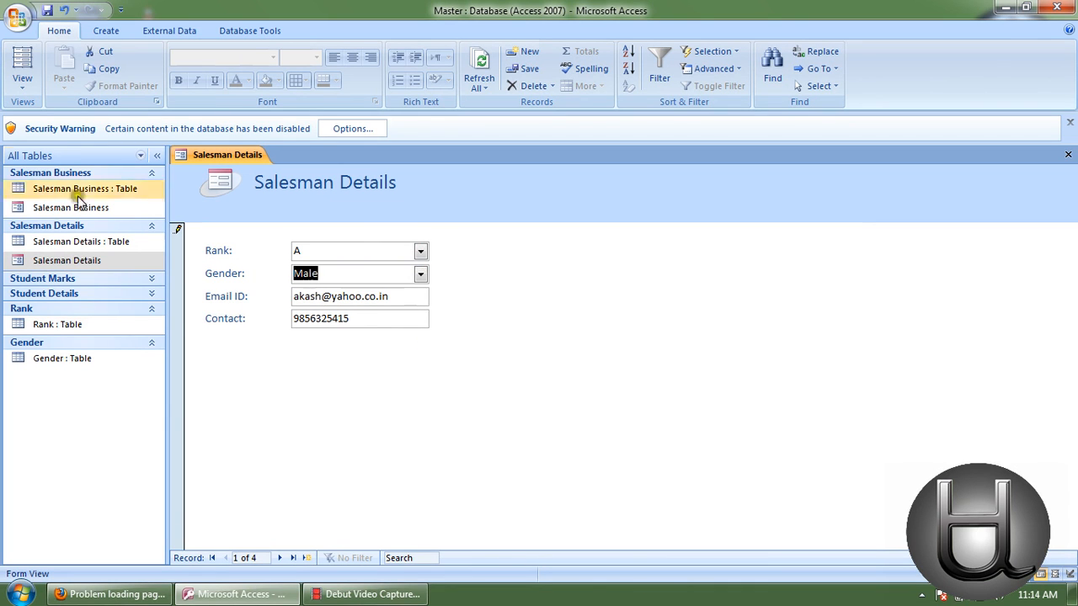
- Review the available fields for the form in Design view, close the field list, and return to Form view
{"action": "left_click", "coordinate": [22, 84]}
{"action": "left_click", "coordinate": [59, 182]}
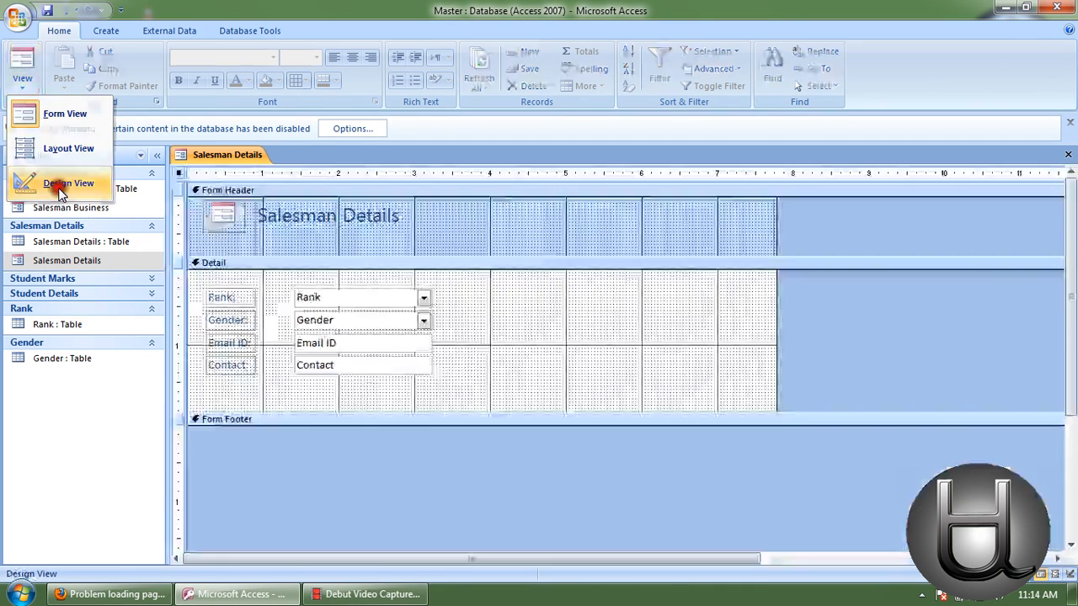
{"action": "left_click", "coordinate": [893, 88]}
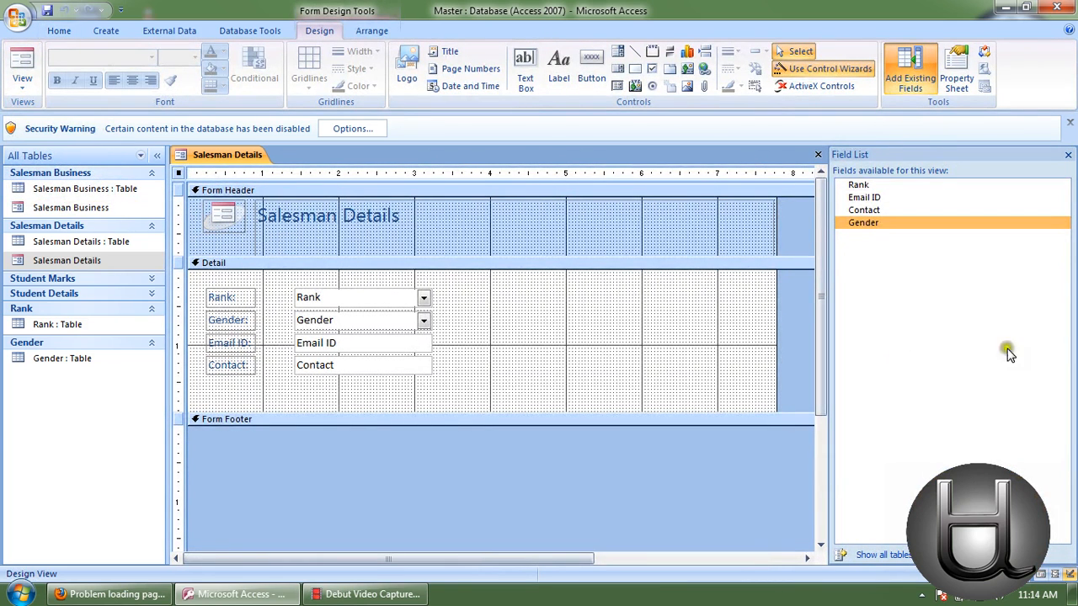
{"action": "left_click", "coordinate": [1067, 156]}
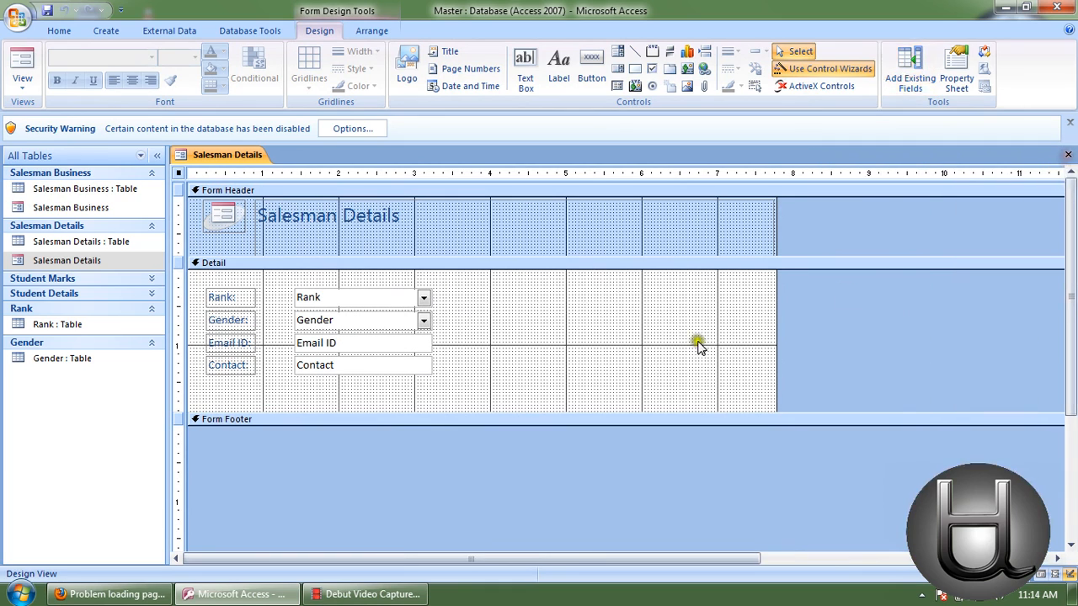
{"action": "left_click", "coordinate": [22, 84]}
{"action": "left_click", "coordinate": [59, 114]}
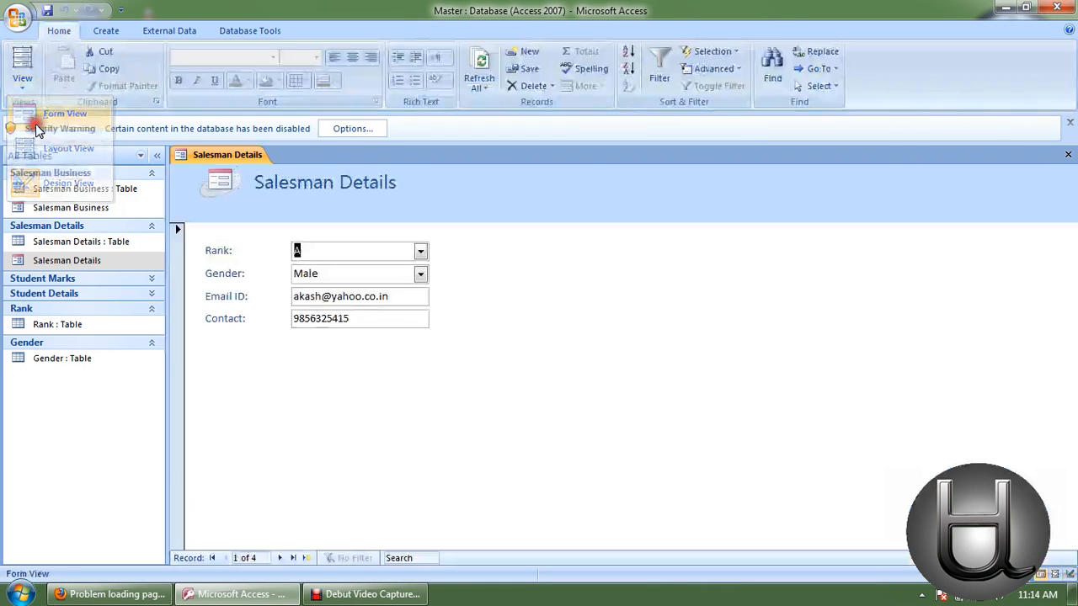